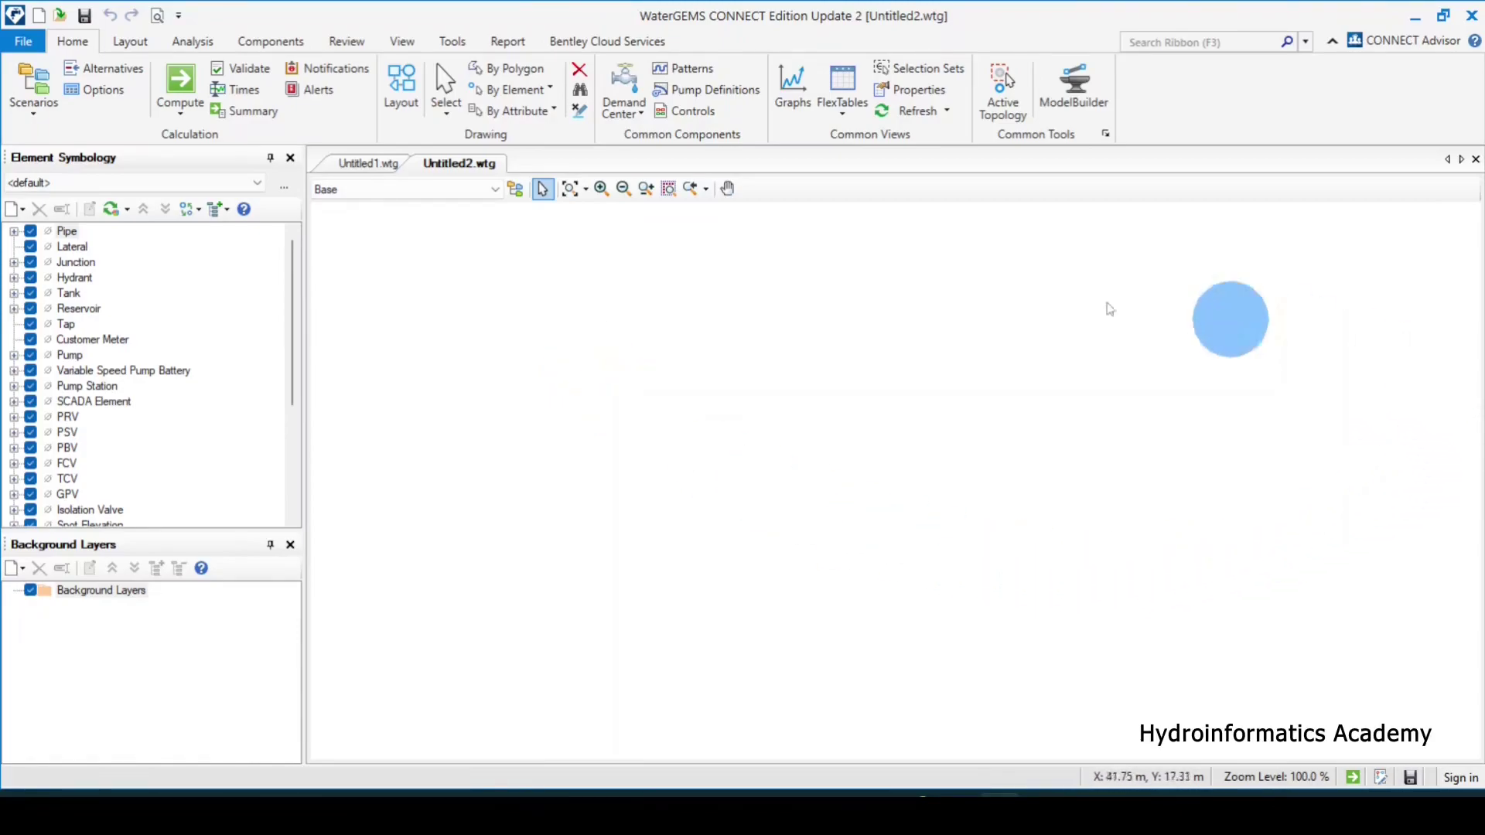
pyautogui.click(29, 44)
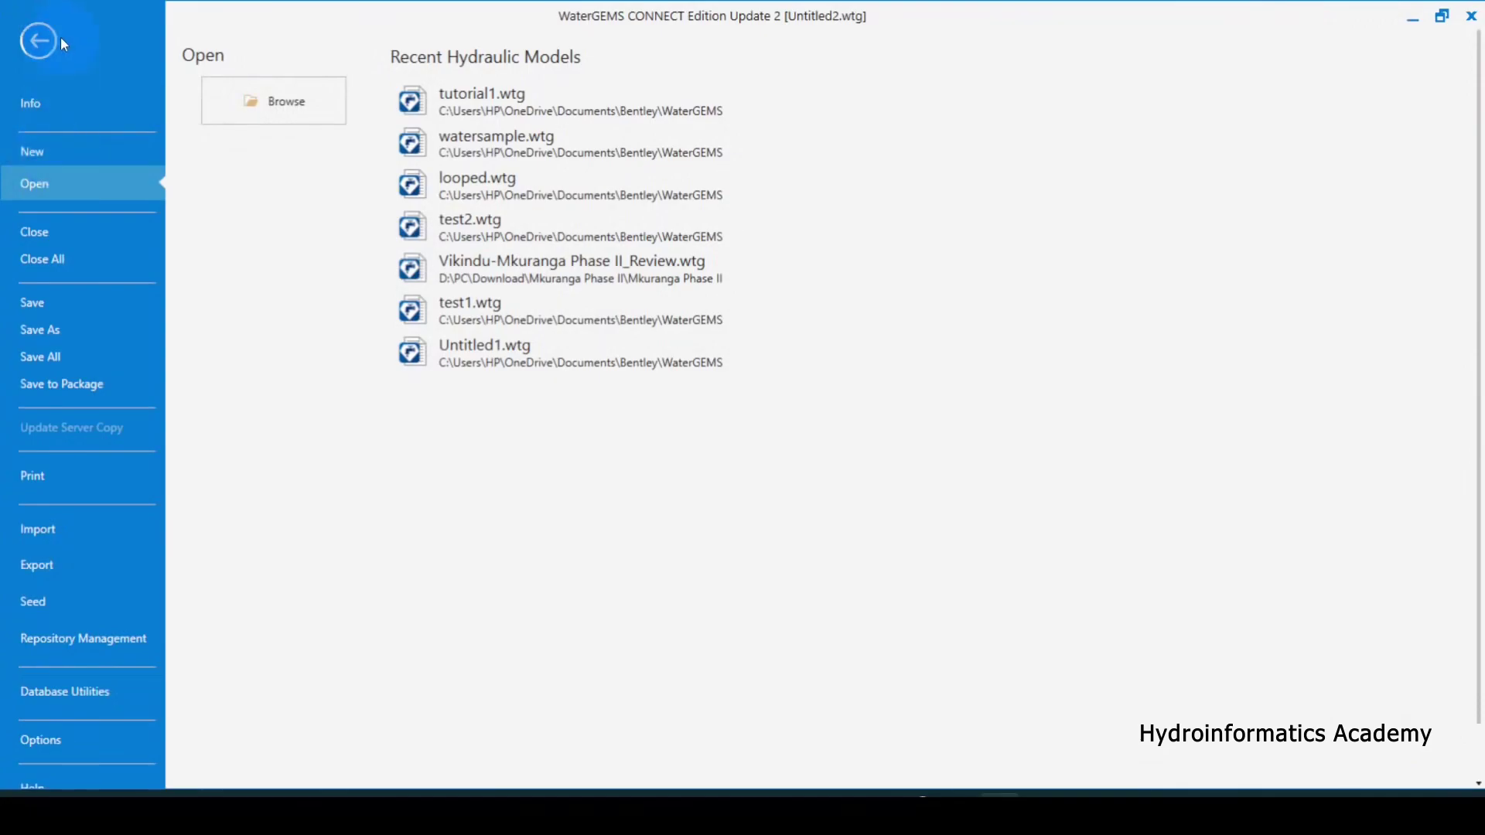
pyautogui.click(38, 41)
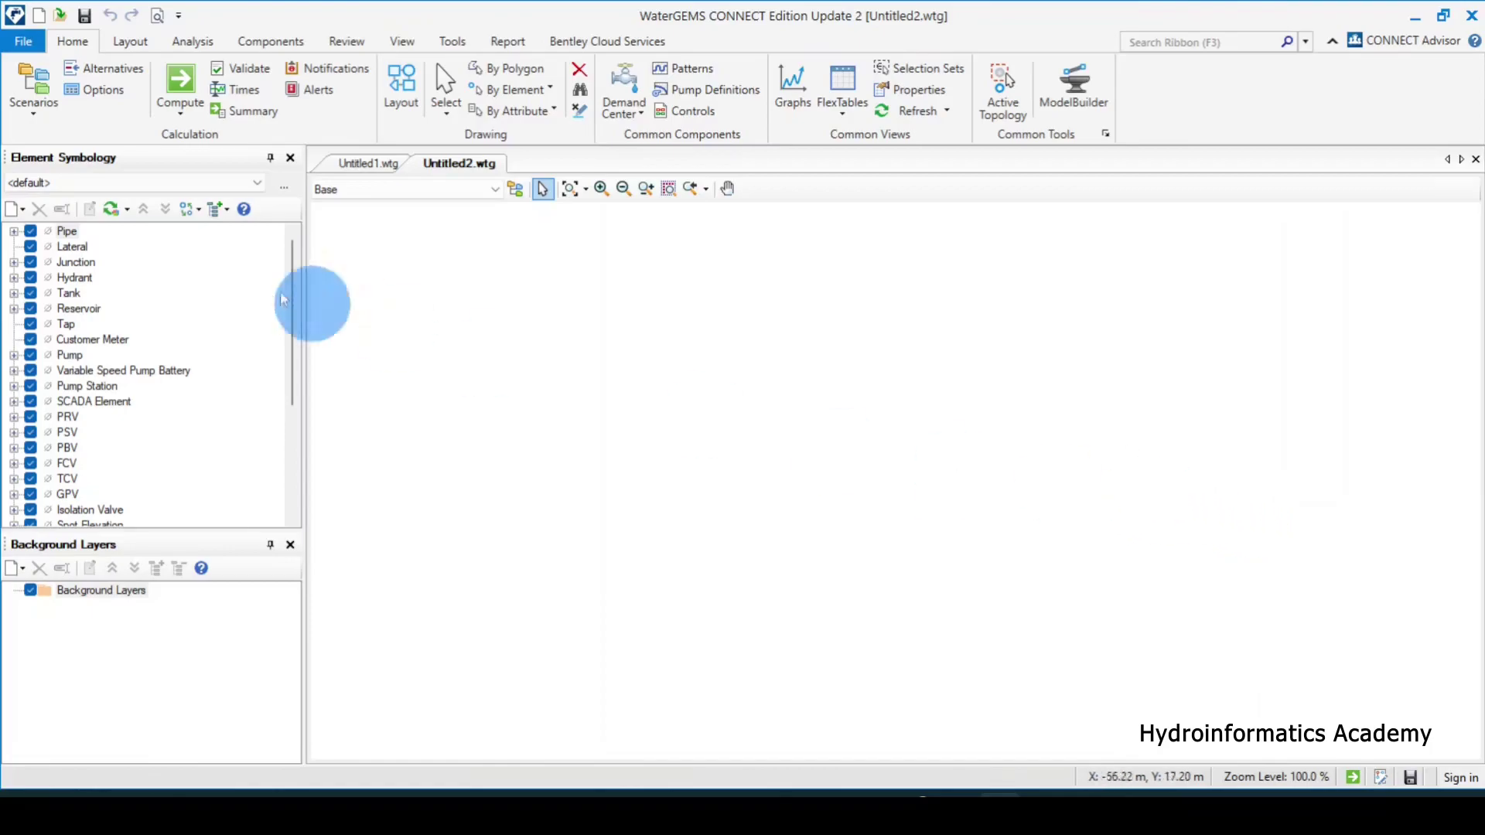
# Open the properties of the Base Calculation Options belonging to the Steady State/EPS Solver.
pyautogui.click(101, 89)
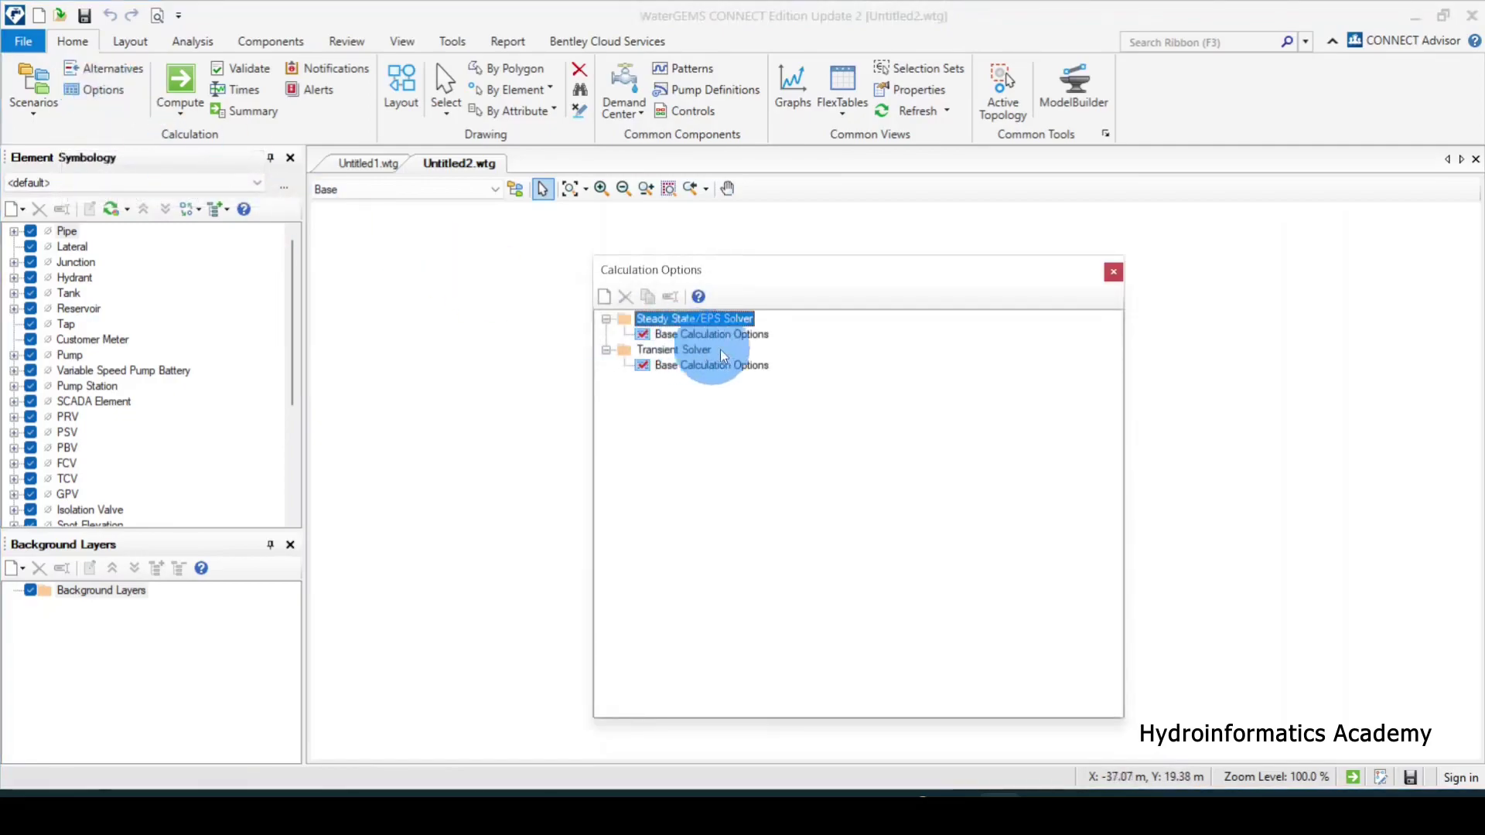
pyautogui.moveTo(979, 277); pyautogui.dragTo(958, 229)
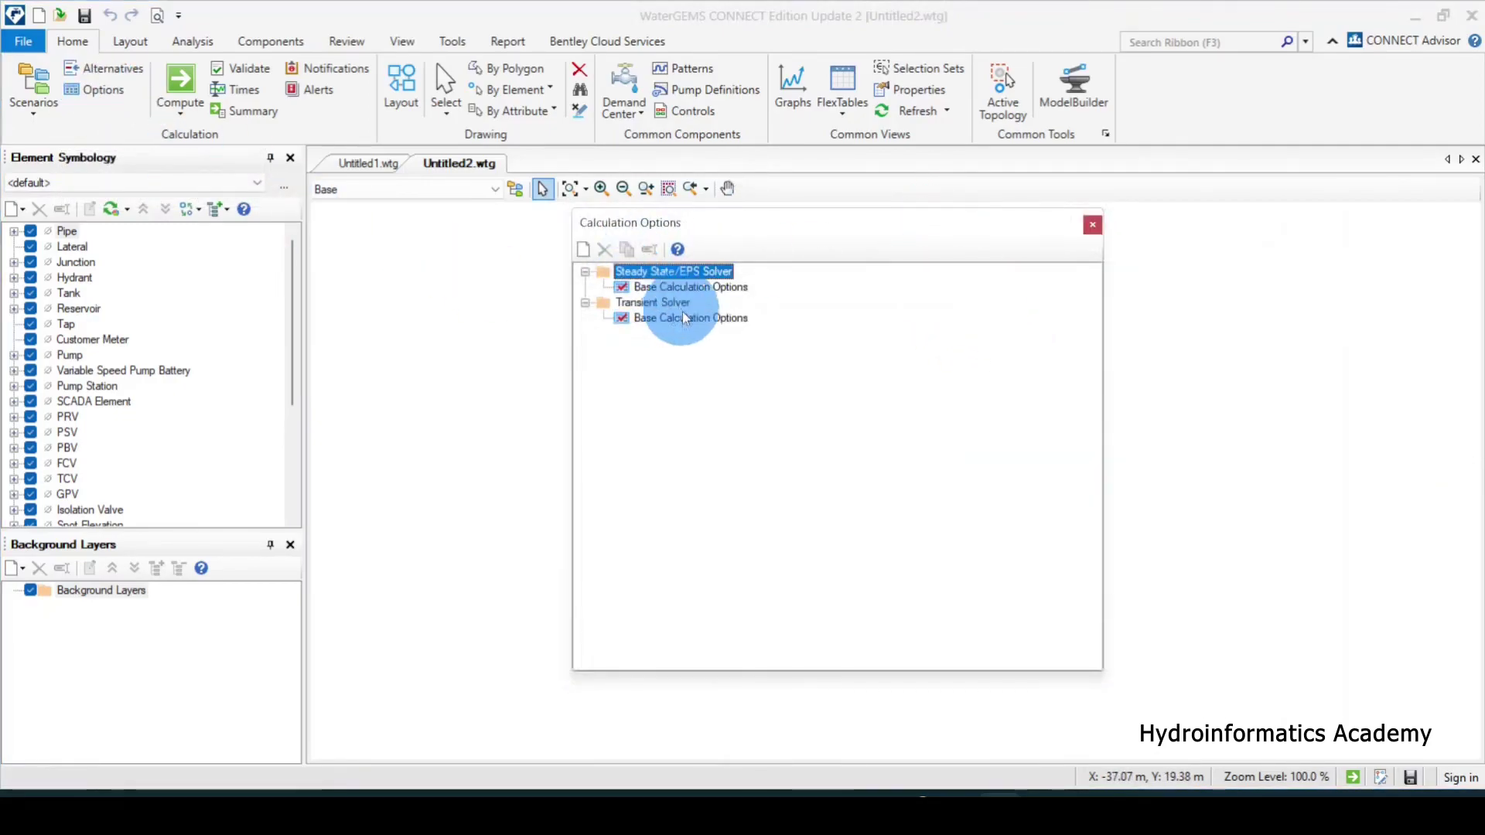
pyautogui.click(652, 303)
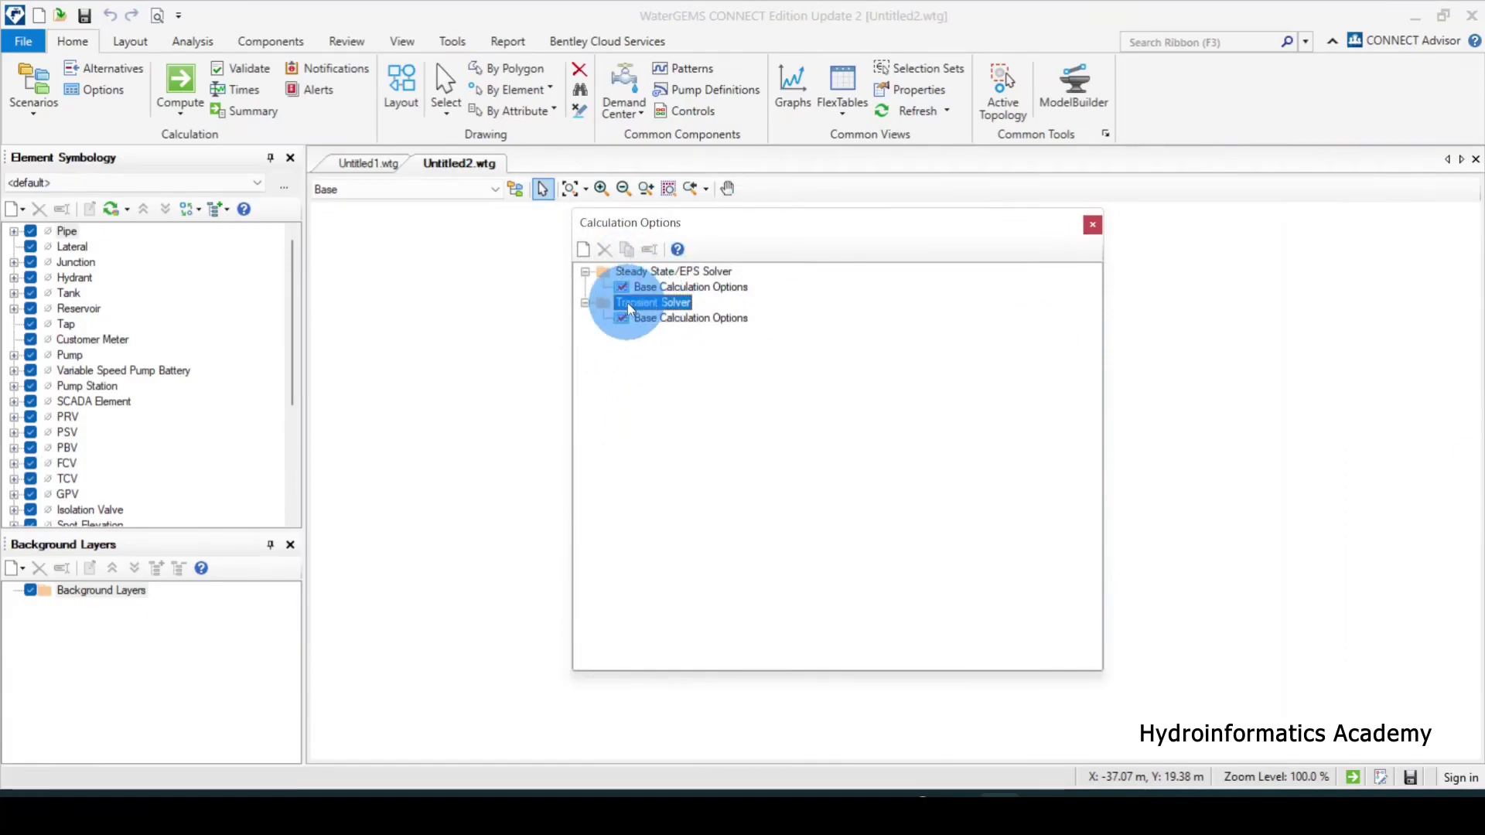
pyautogui.click(674, 272)
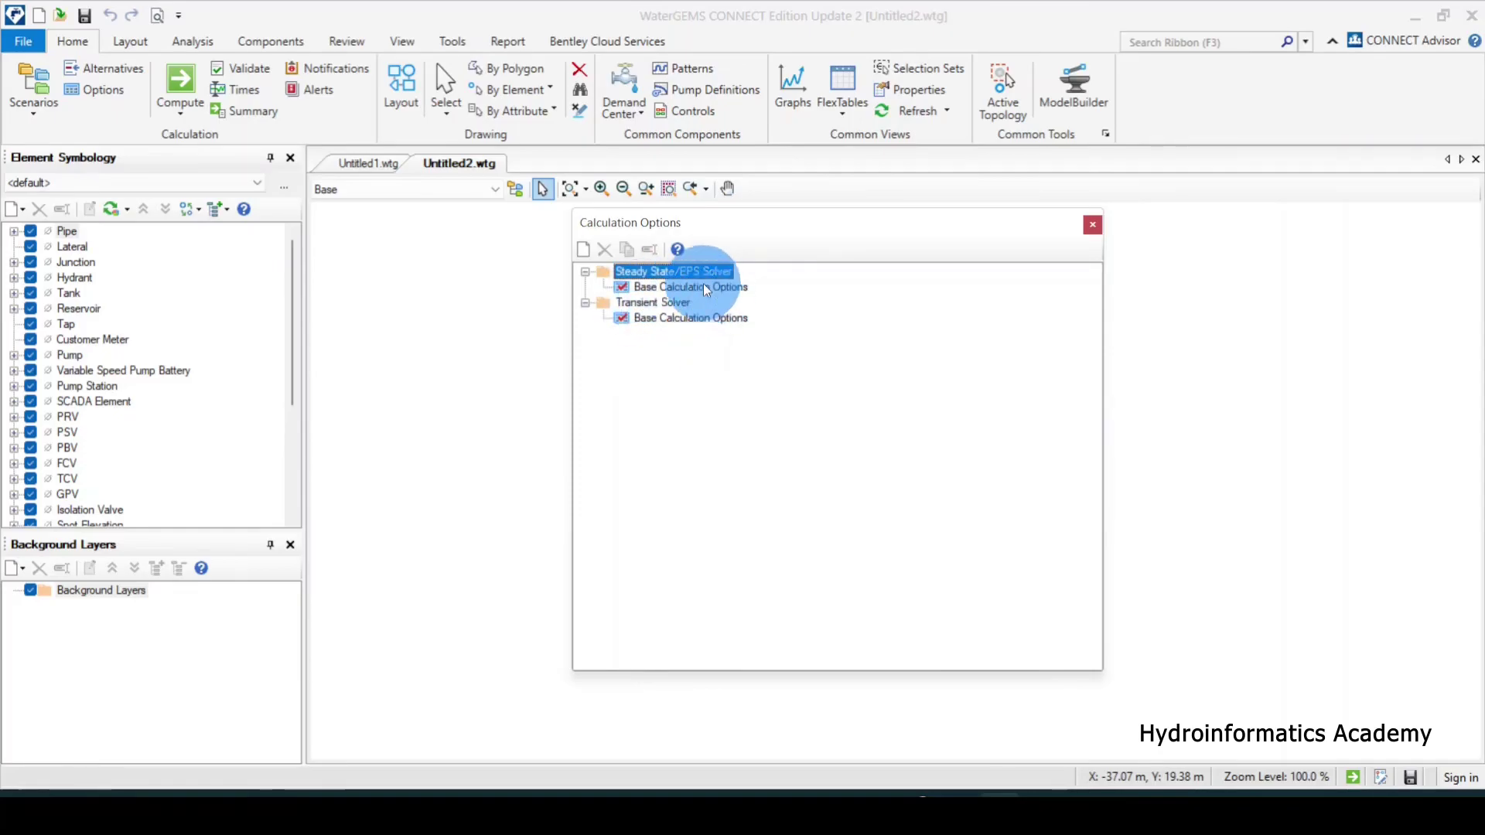
pyautogui.click(670, 286)
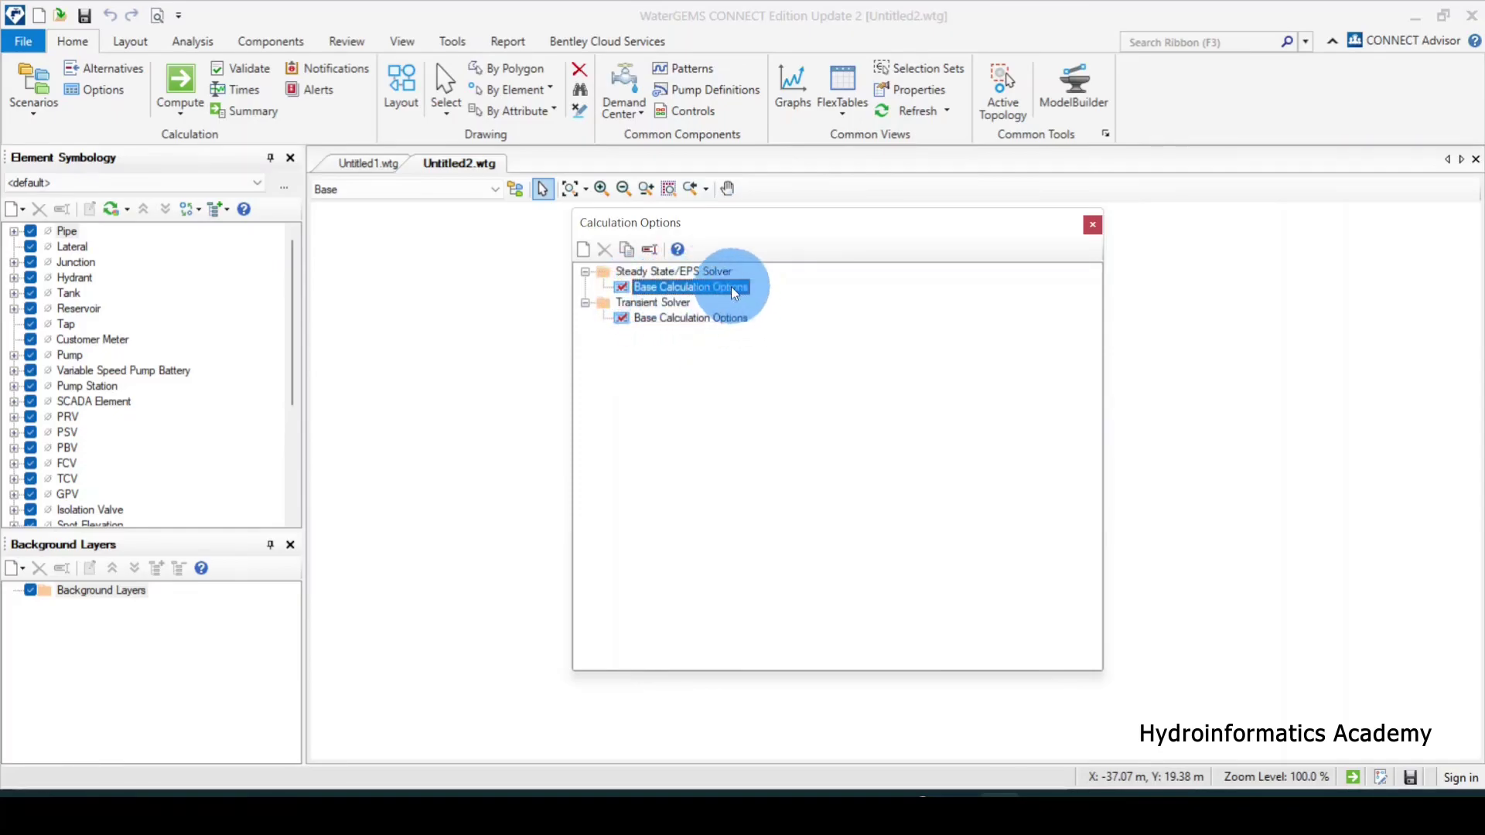
pyautogui.rightClick(724, 287)
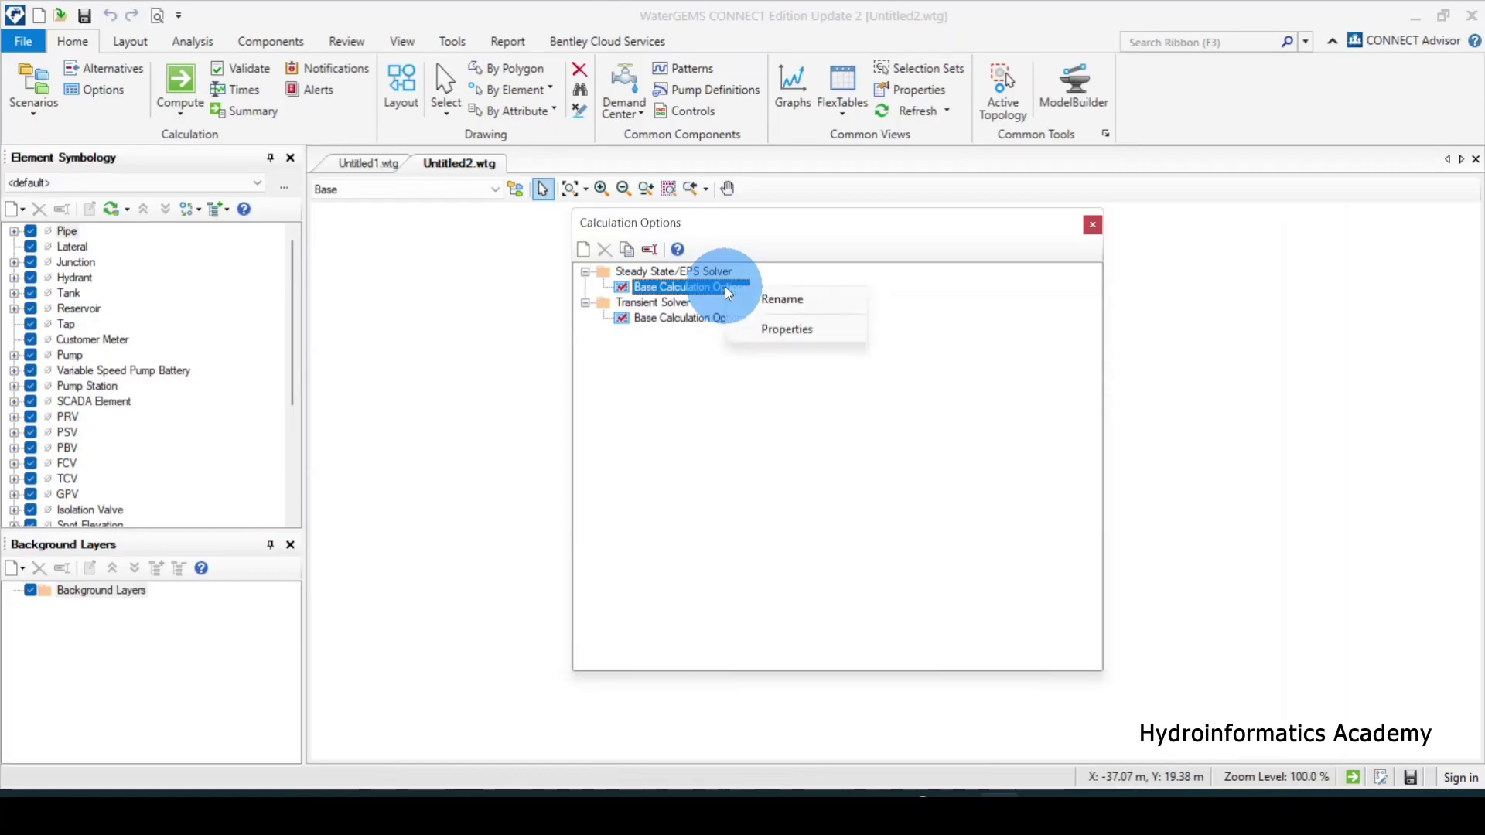
pyautogui.click(752, 329)
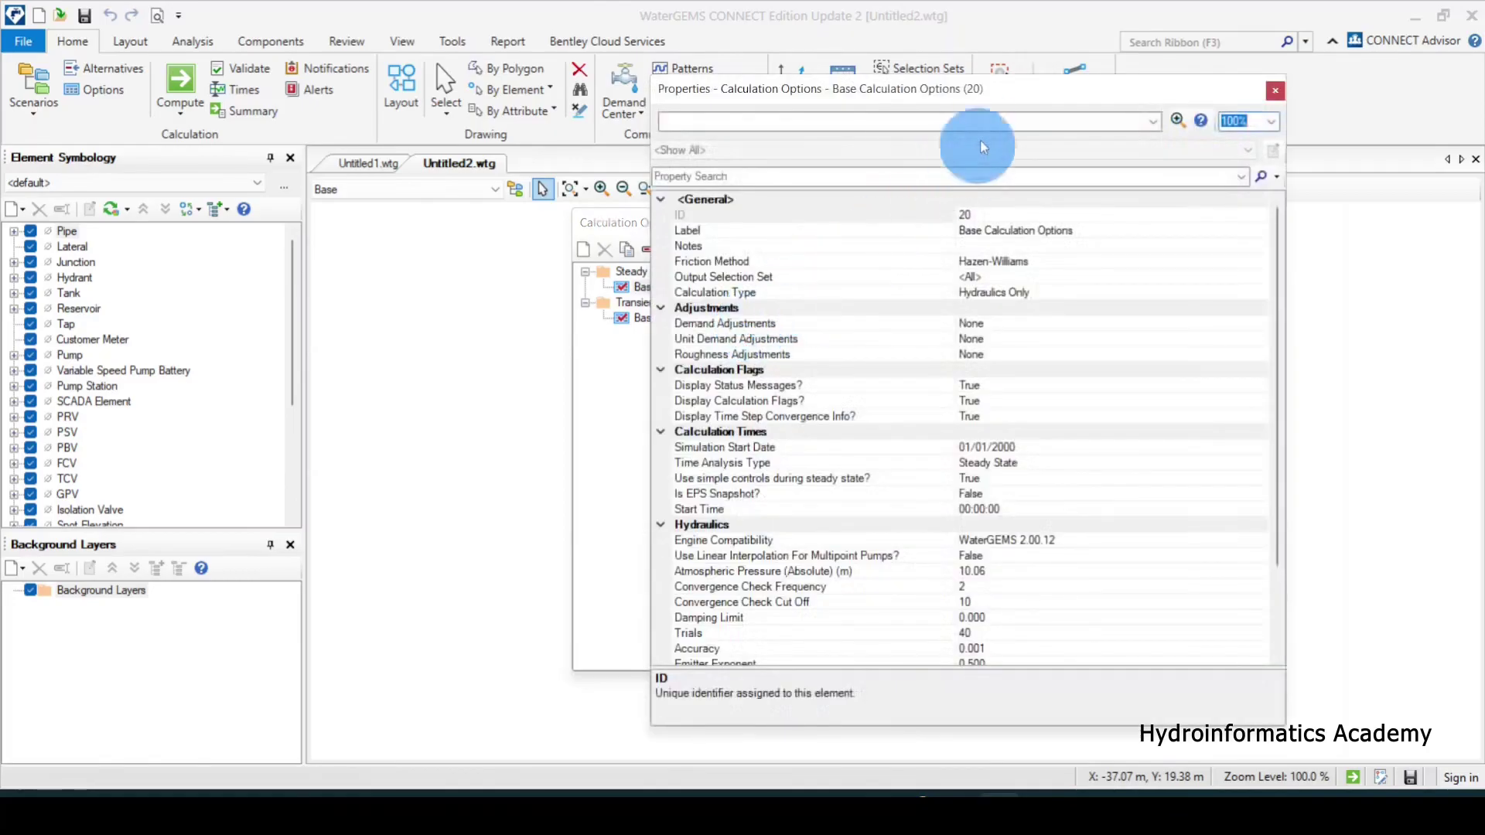
pyautogui.moveTo(1019, 106); pyautogui.dragTo(866, 98)
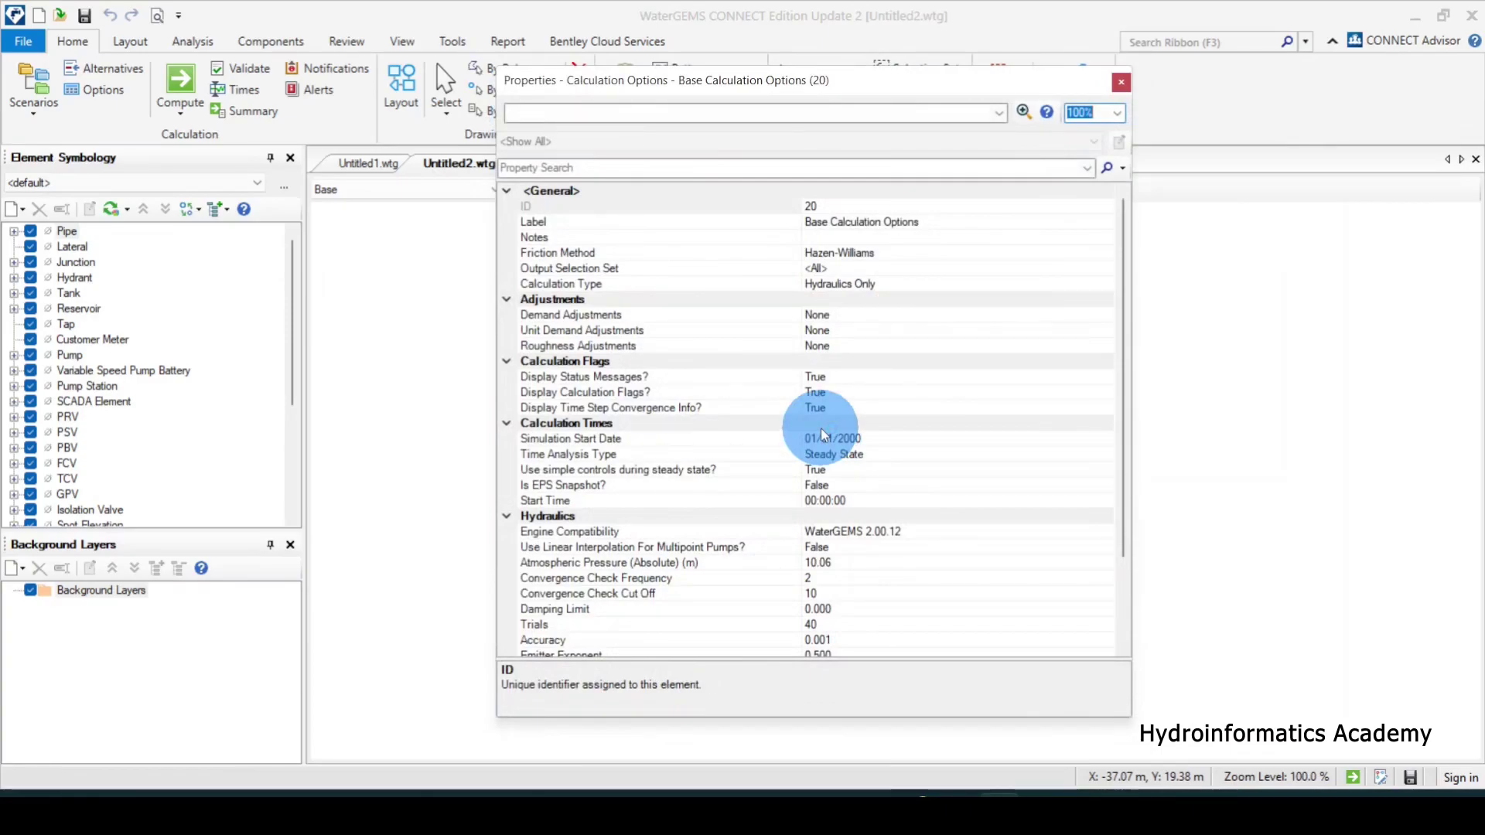
# Set the friction method of the base calculation options to Darcy-Weisbach.
pyautogui.click(570, 257)
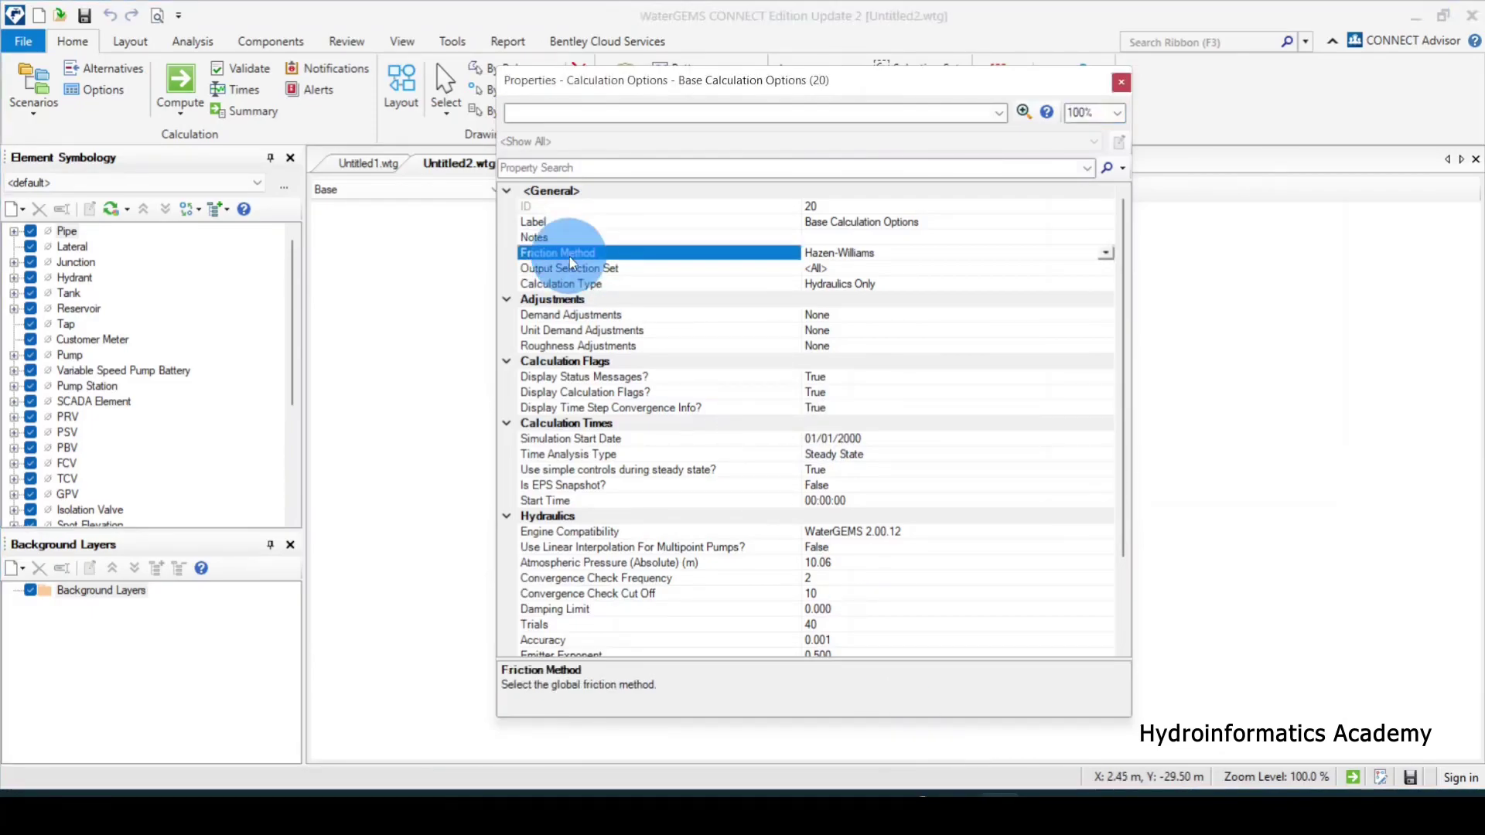
pyautogui.click(1106, 254)
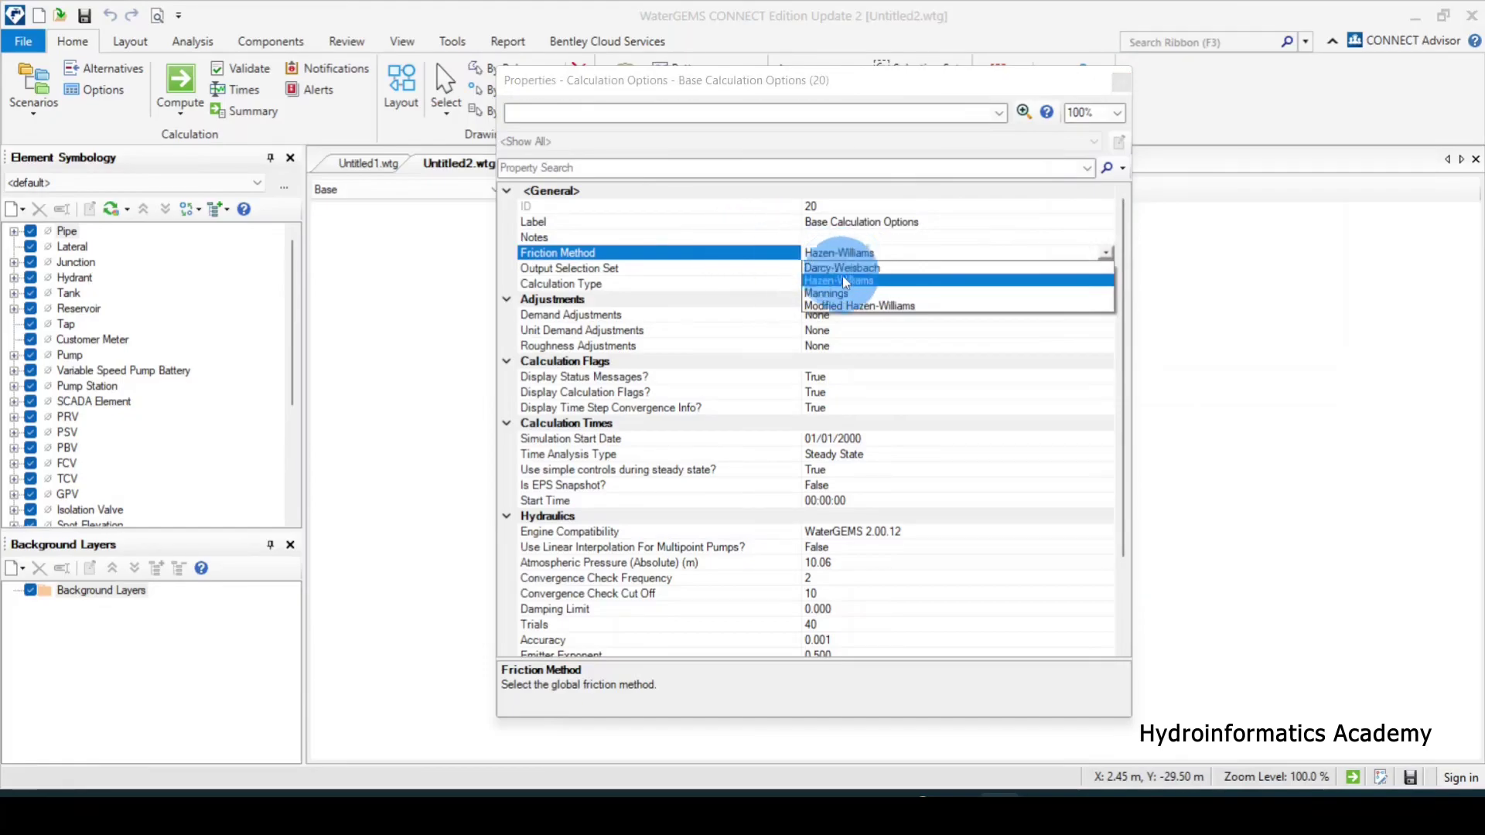
pyautogui.click(836, 268)
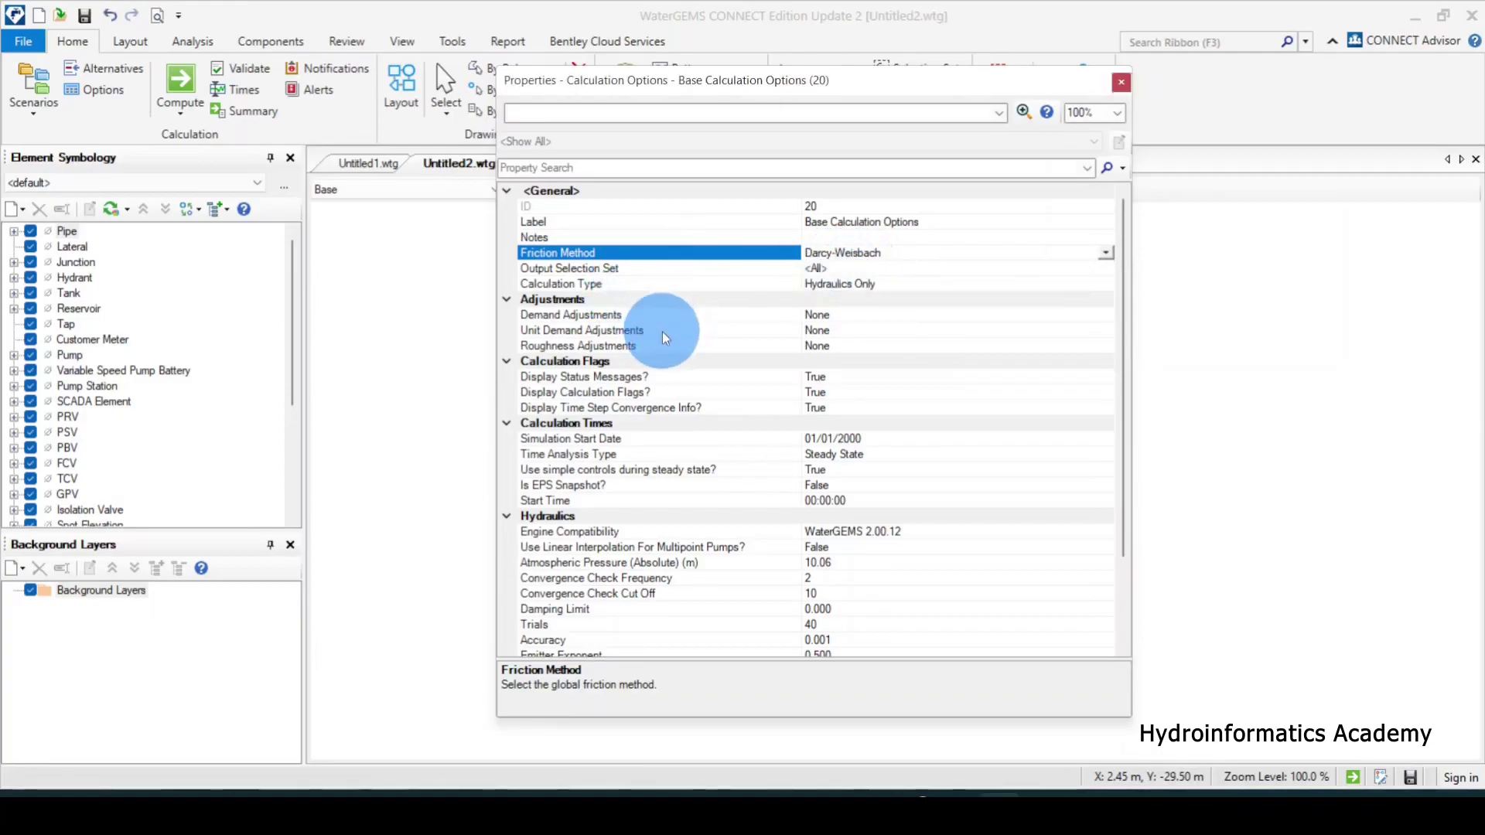
# Set the time analysis type of the base calculation options to Steady State.
pyautogui.click(587, 287)
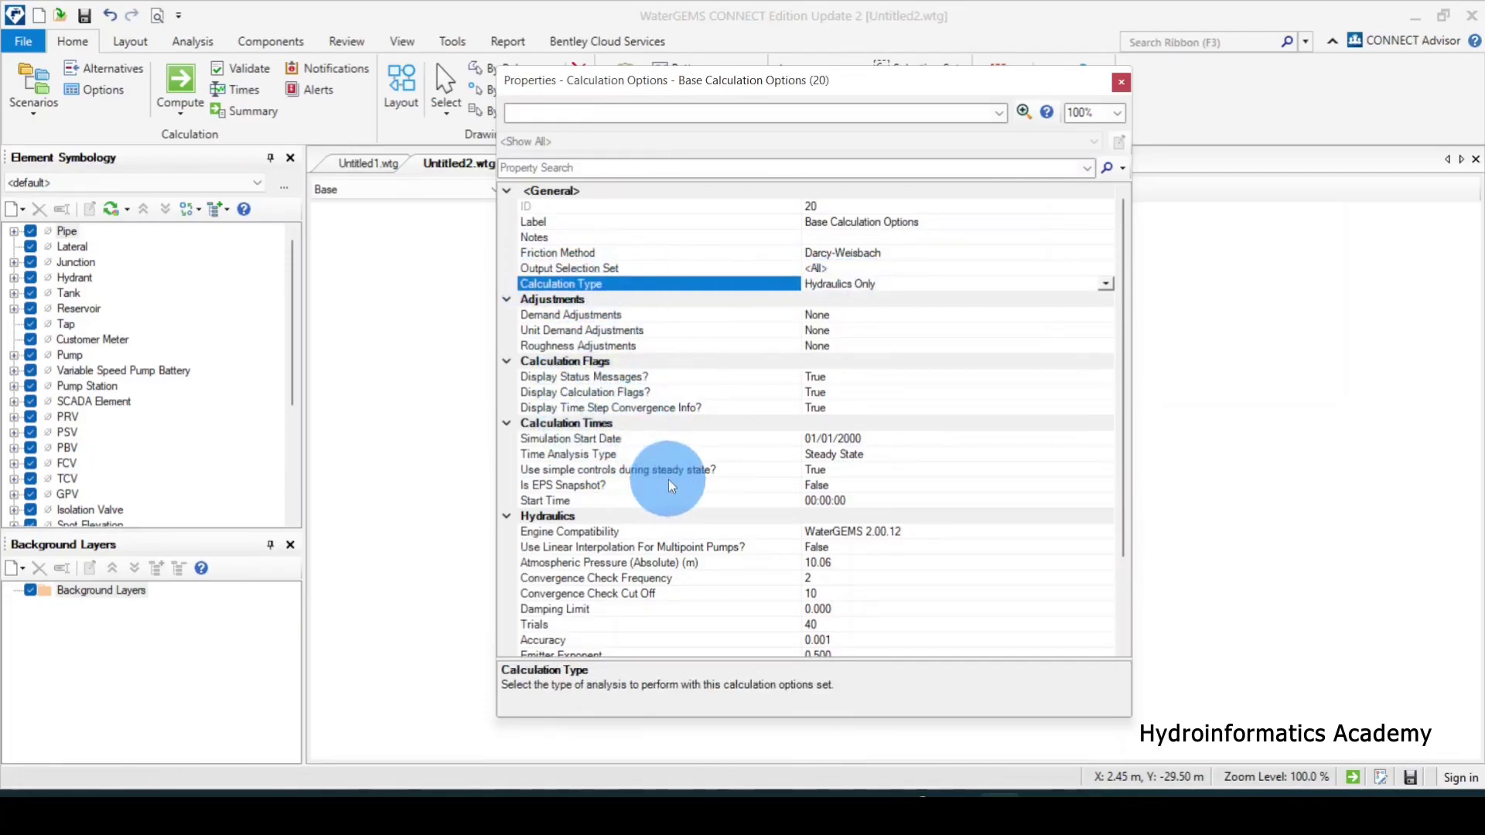
pyautogui.click(573, 454)
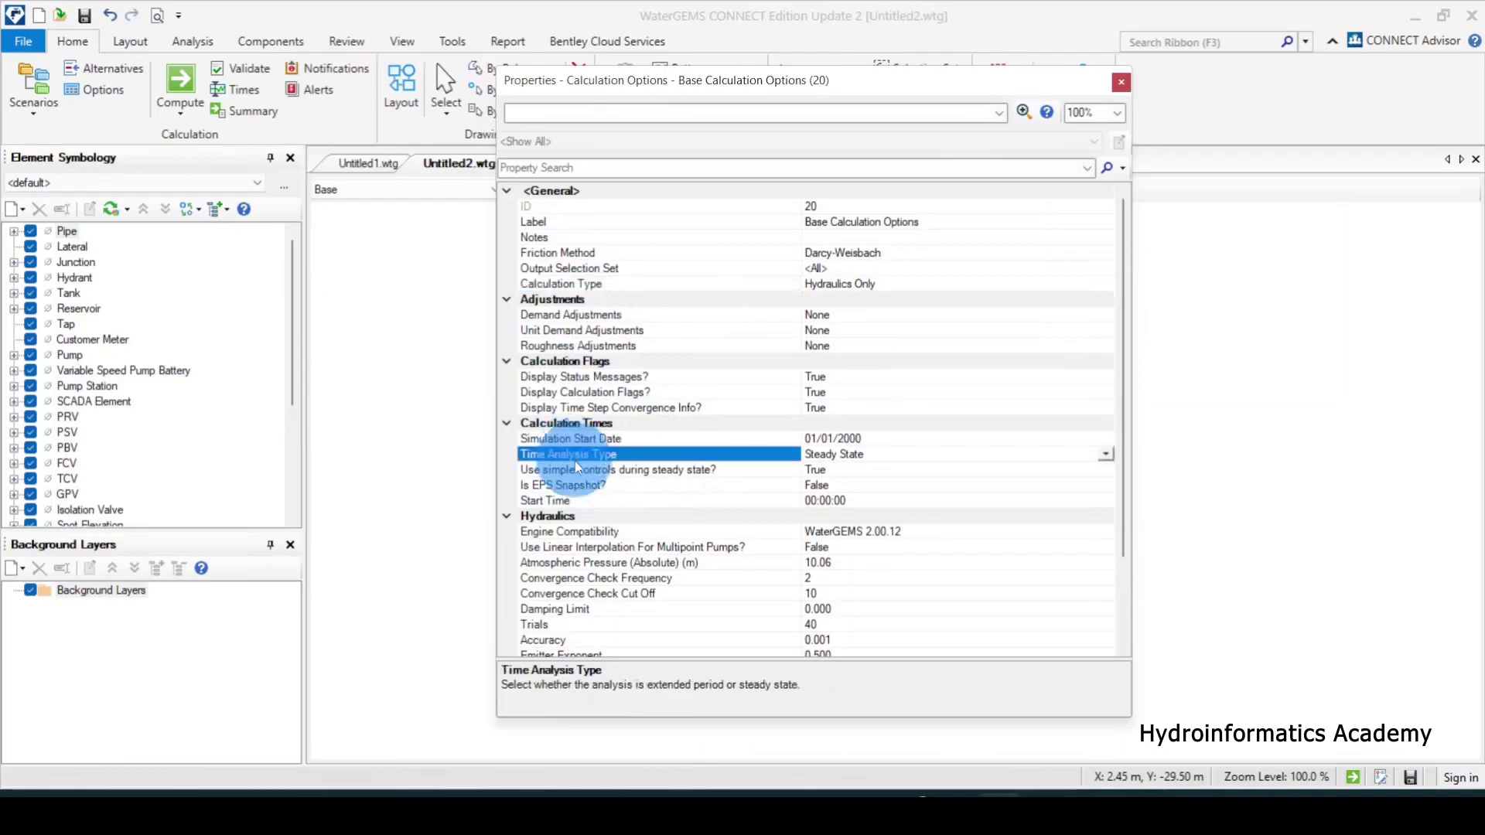
pyautogui.click(1109, 457)
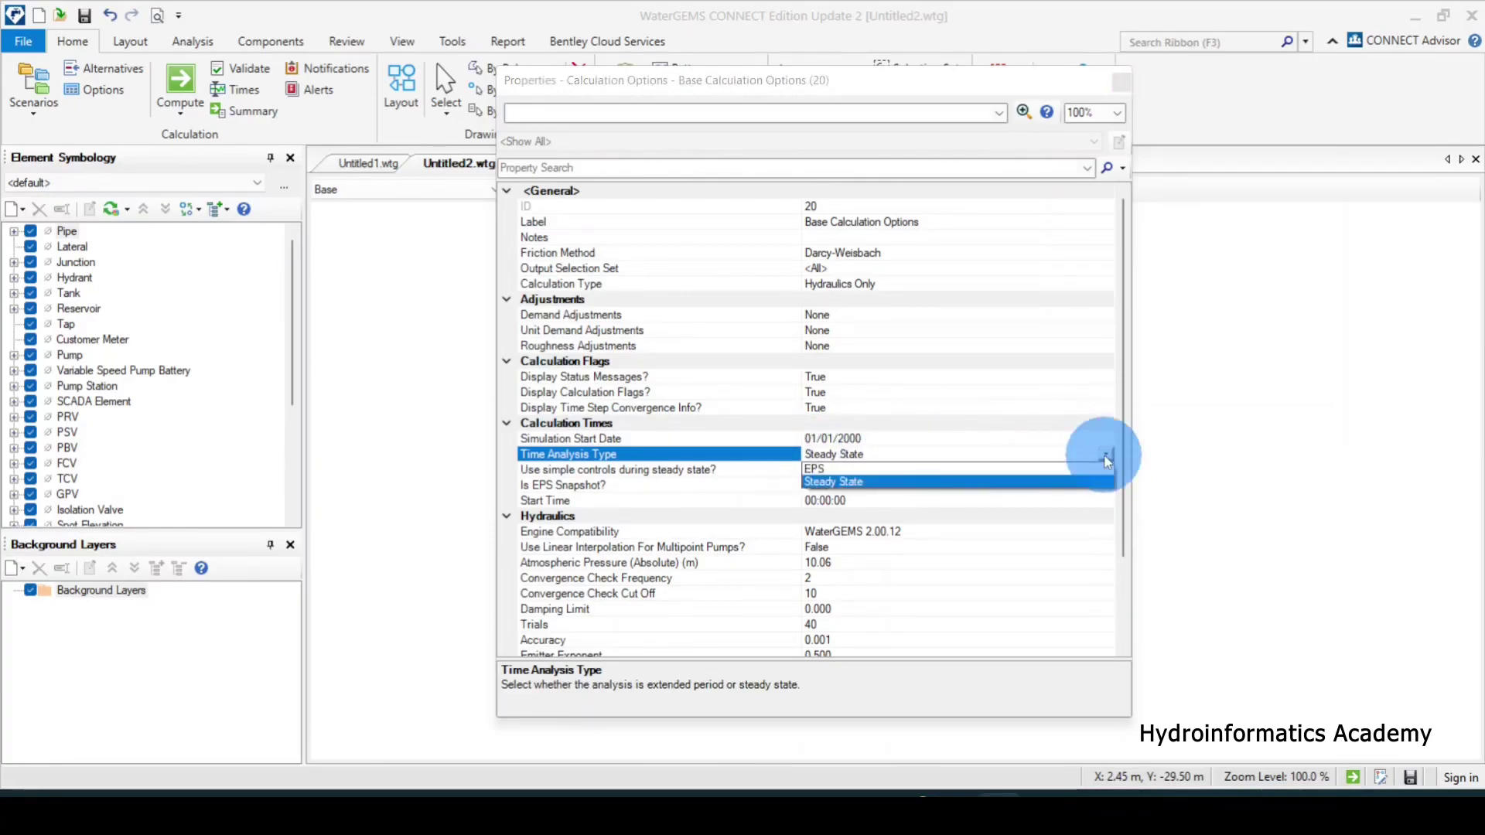
pyautogui.click(824, 482)
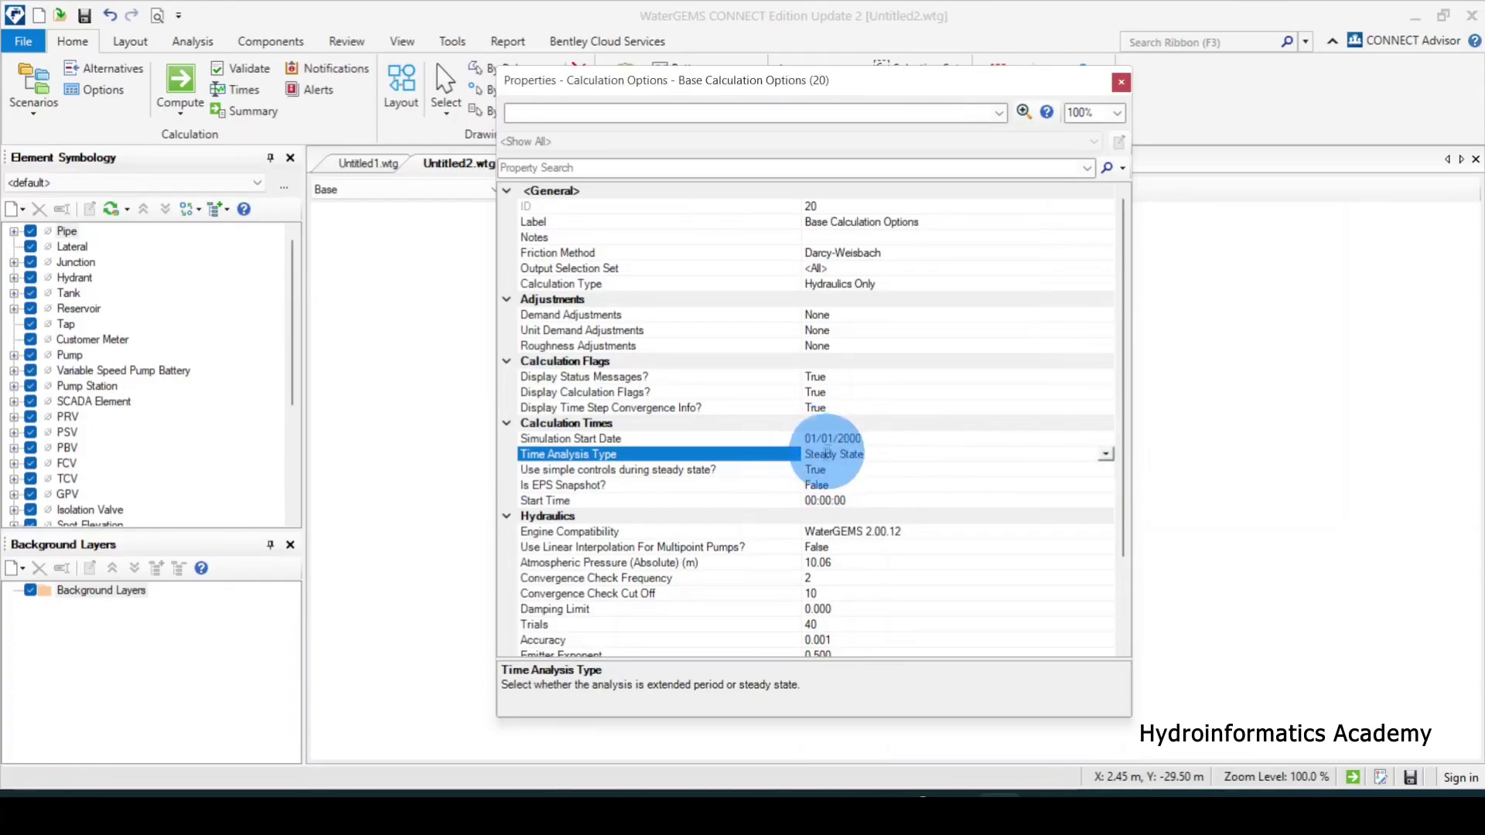
# Review the available engine compatibility modes in the hydraulics settings, and close the properties and calculation options windows.
pyautogui.scroll(-3, 670, 579)
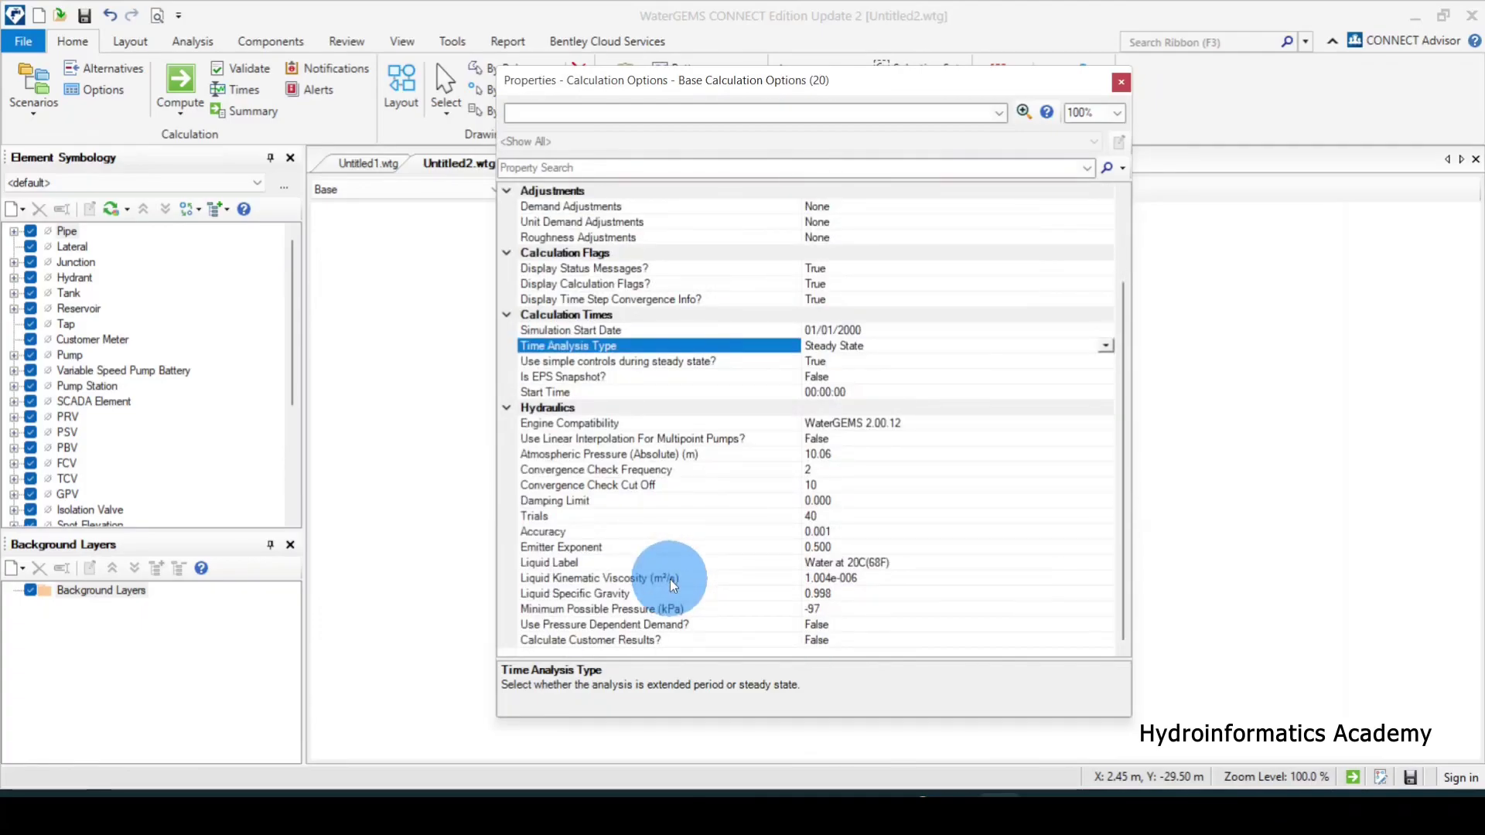
pyautogui.click(584, 426)
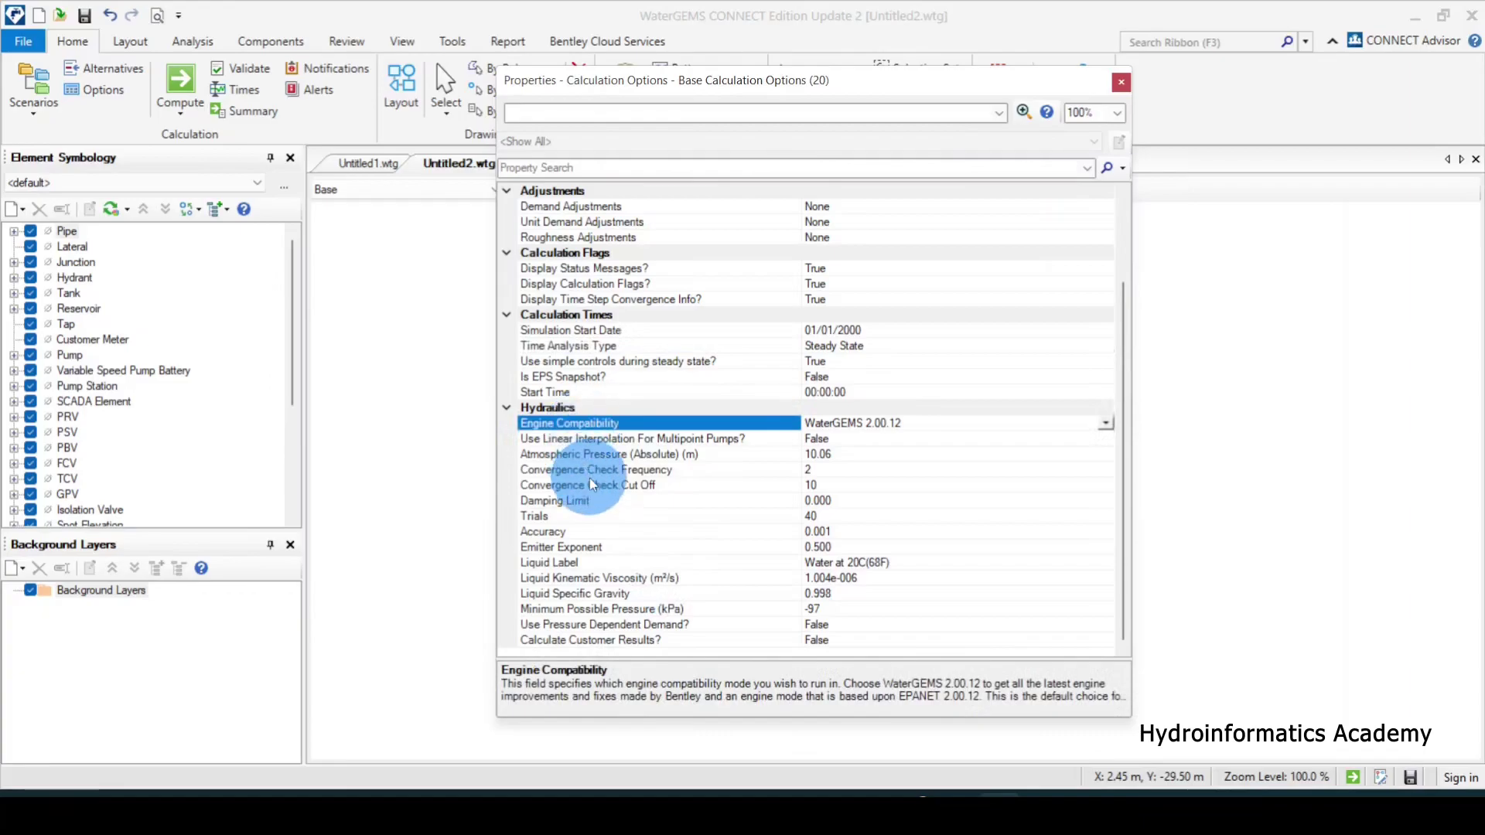
pyautogui.click(1108, 426)
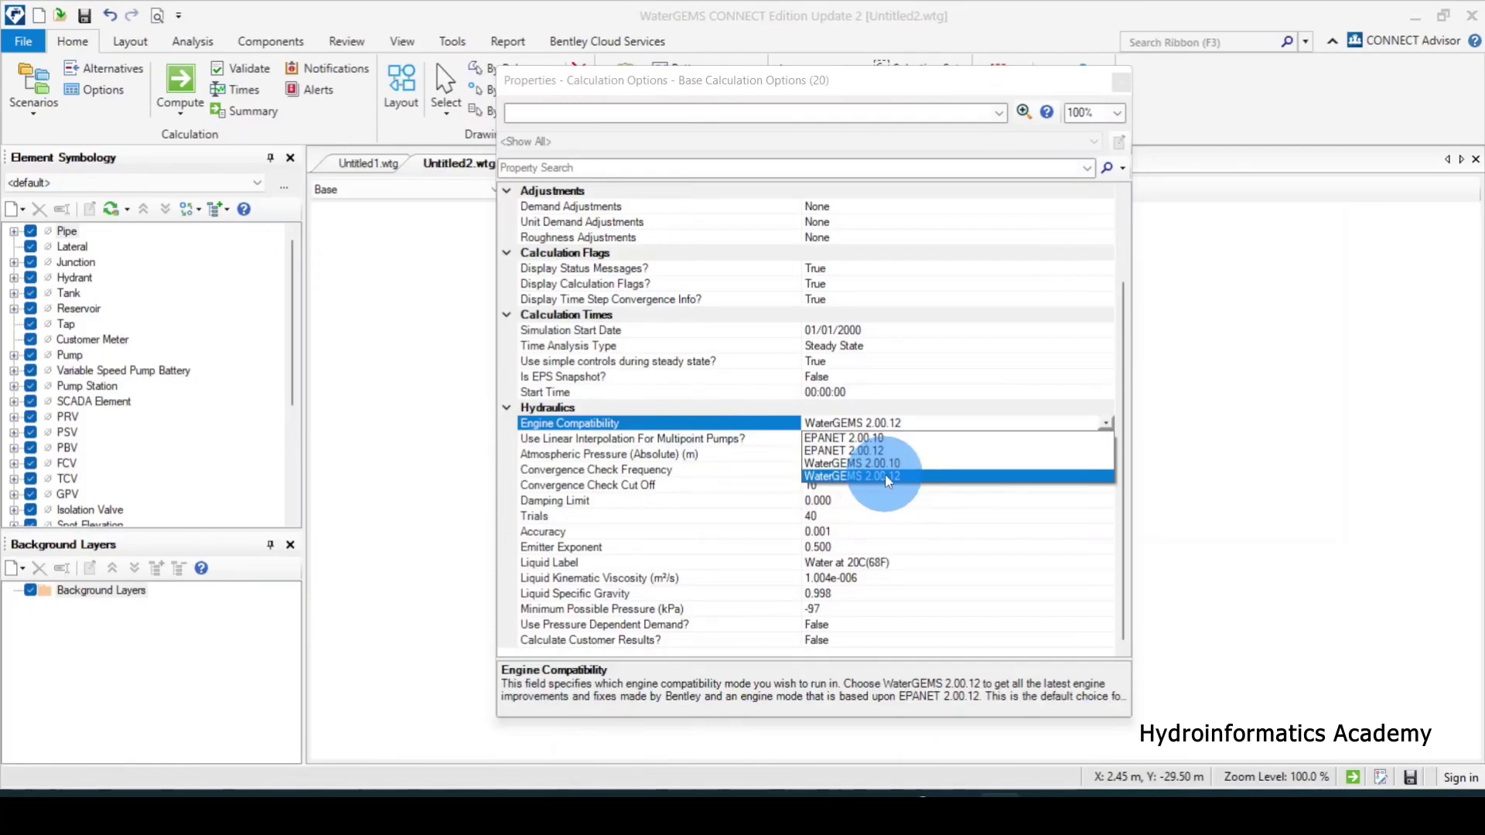
pyautogui.click(731, 421)
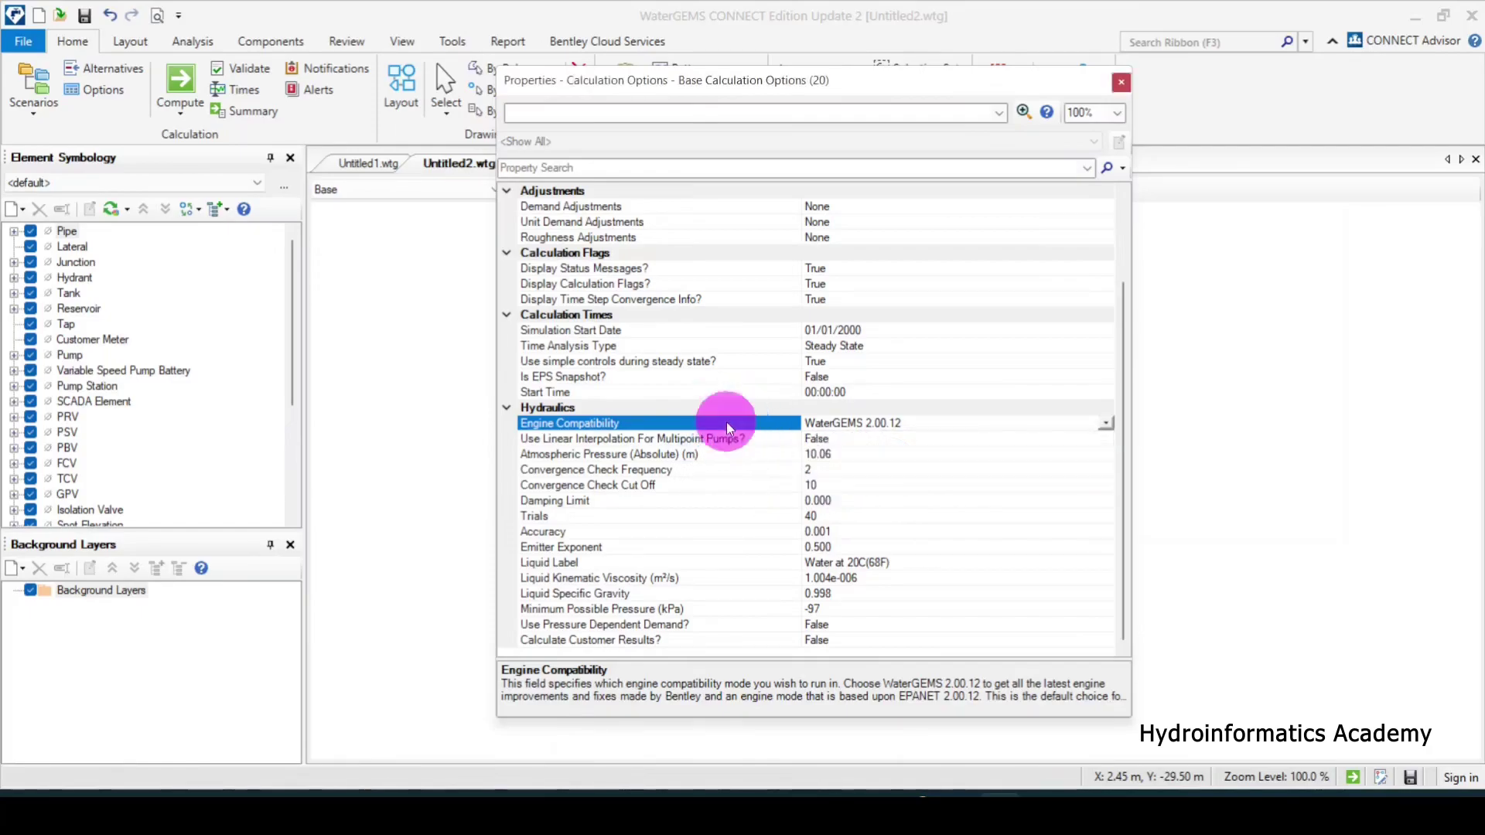
pyautogui.click(1120, 83)
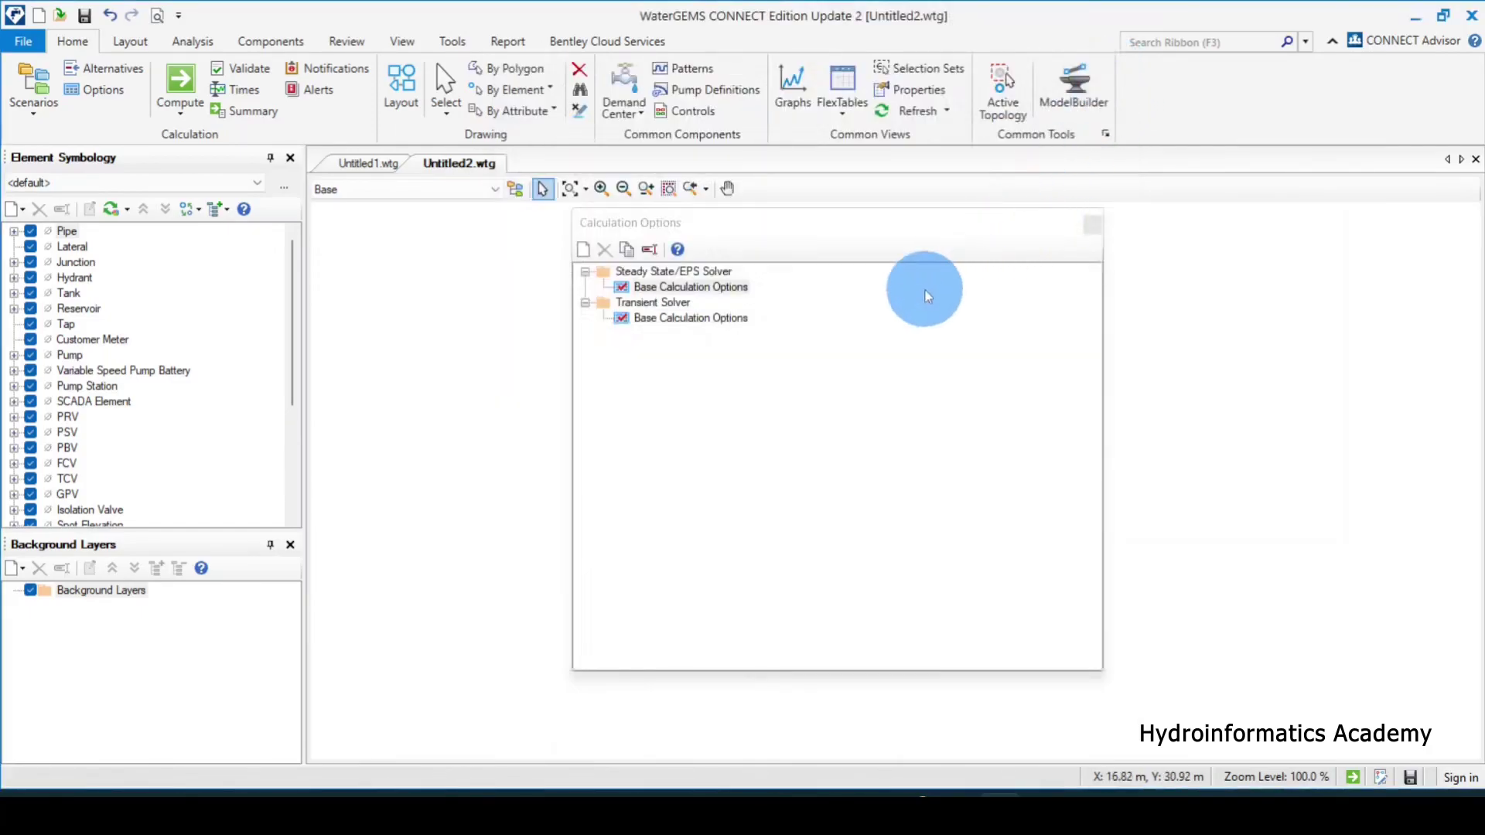
pyautogui.click(1093, 226)
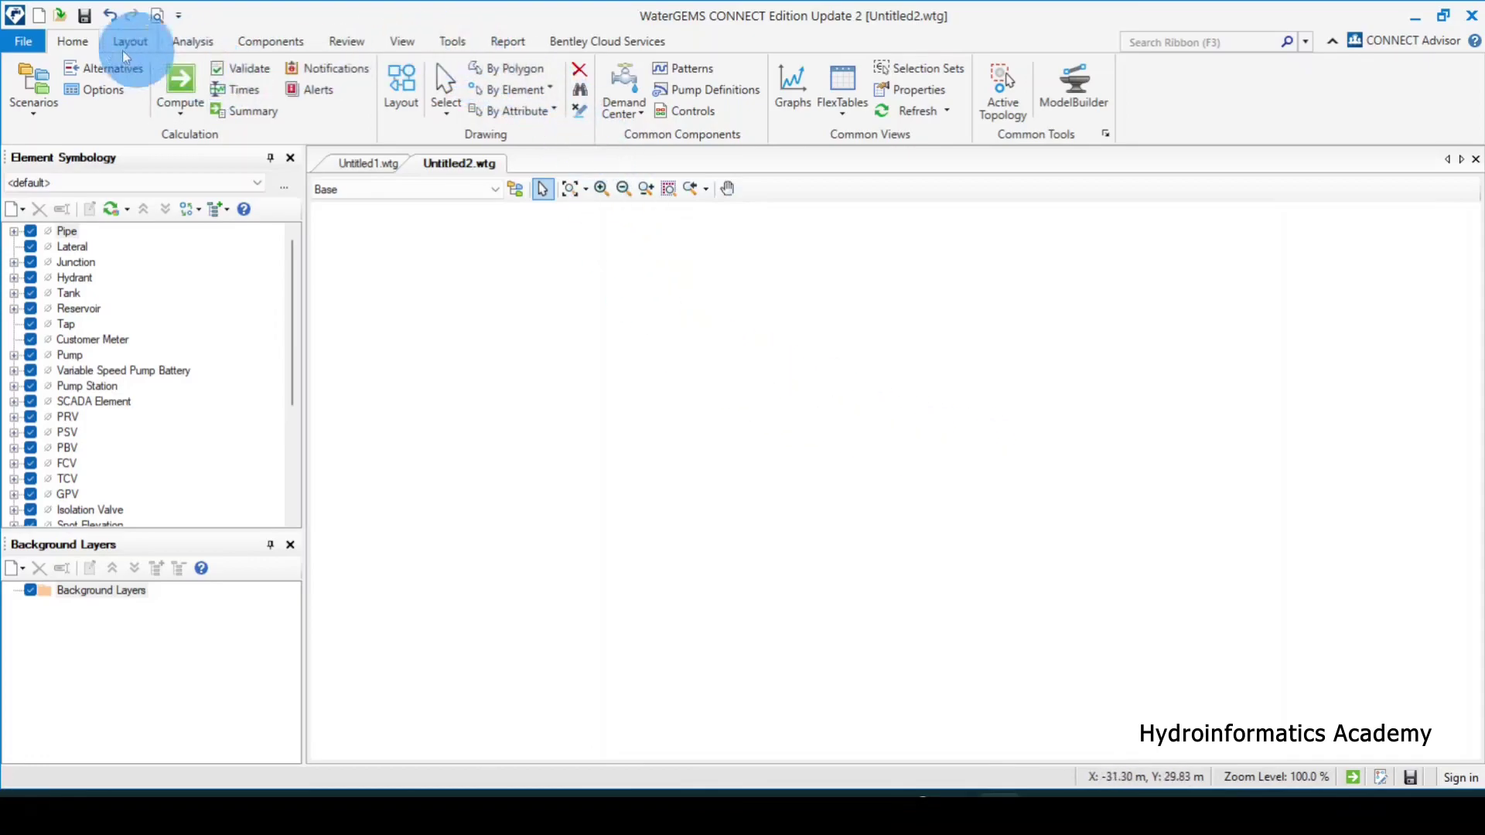
# Open the program options and review the Global, Hydraulic Model and Drawing settings.
pyautogui.click(455, 42)
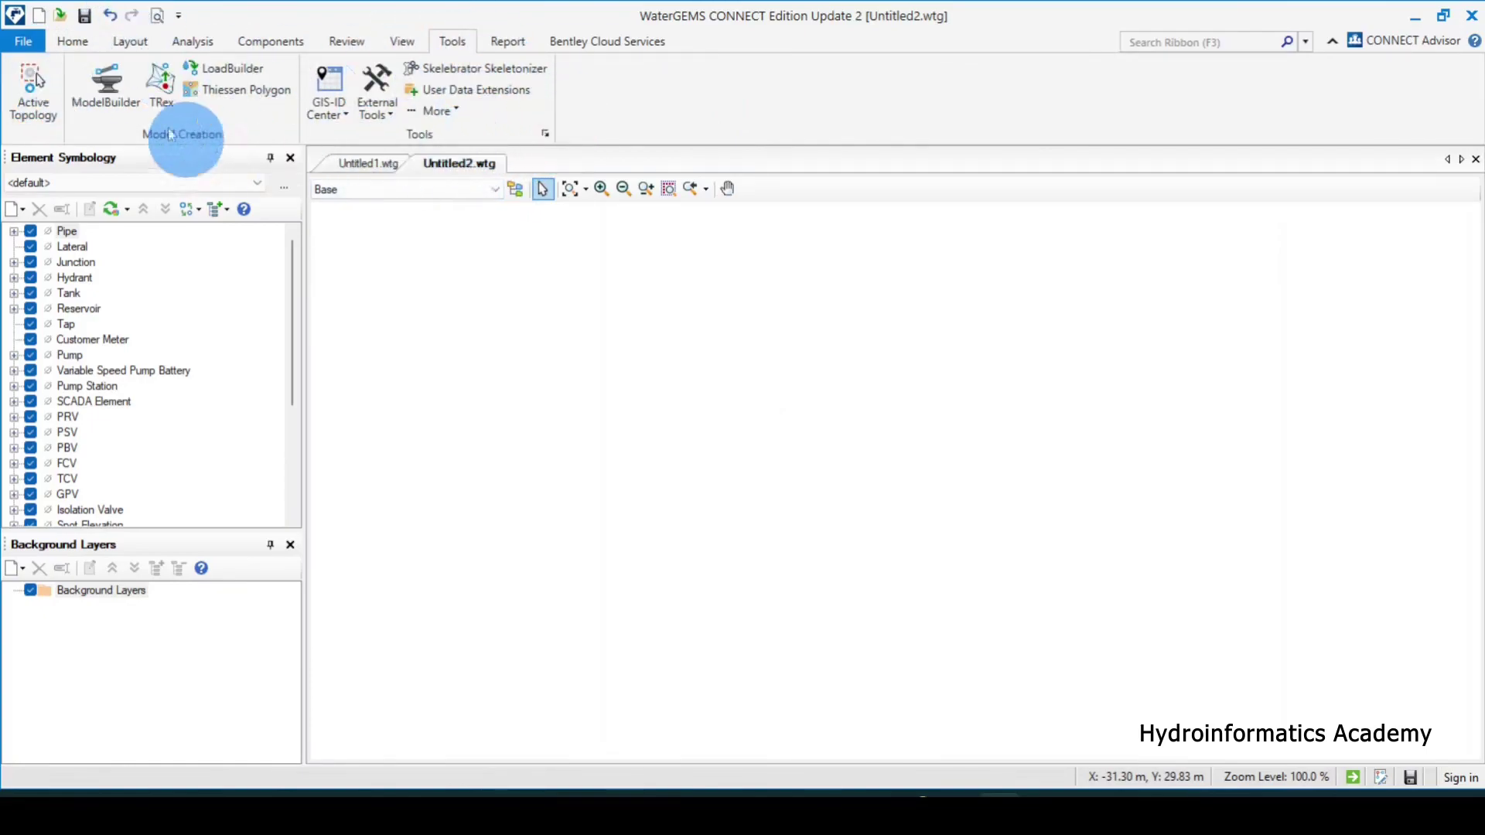
pyautogui.click(546, 134)
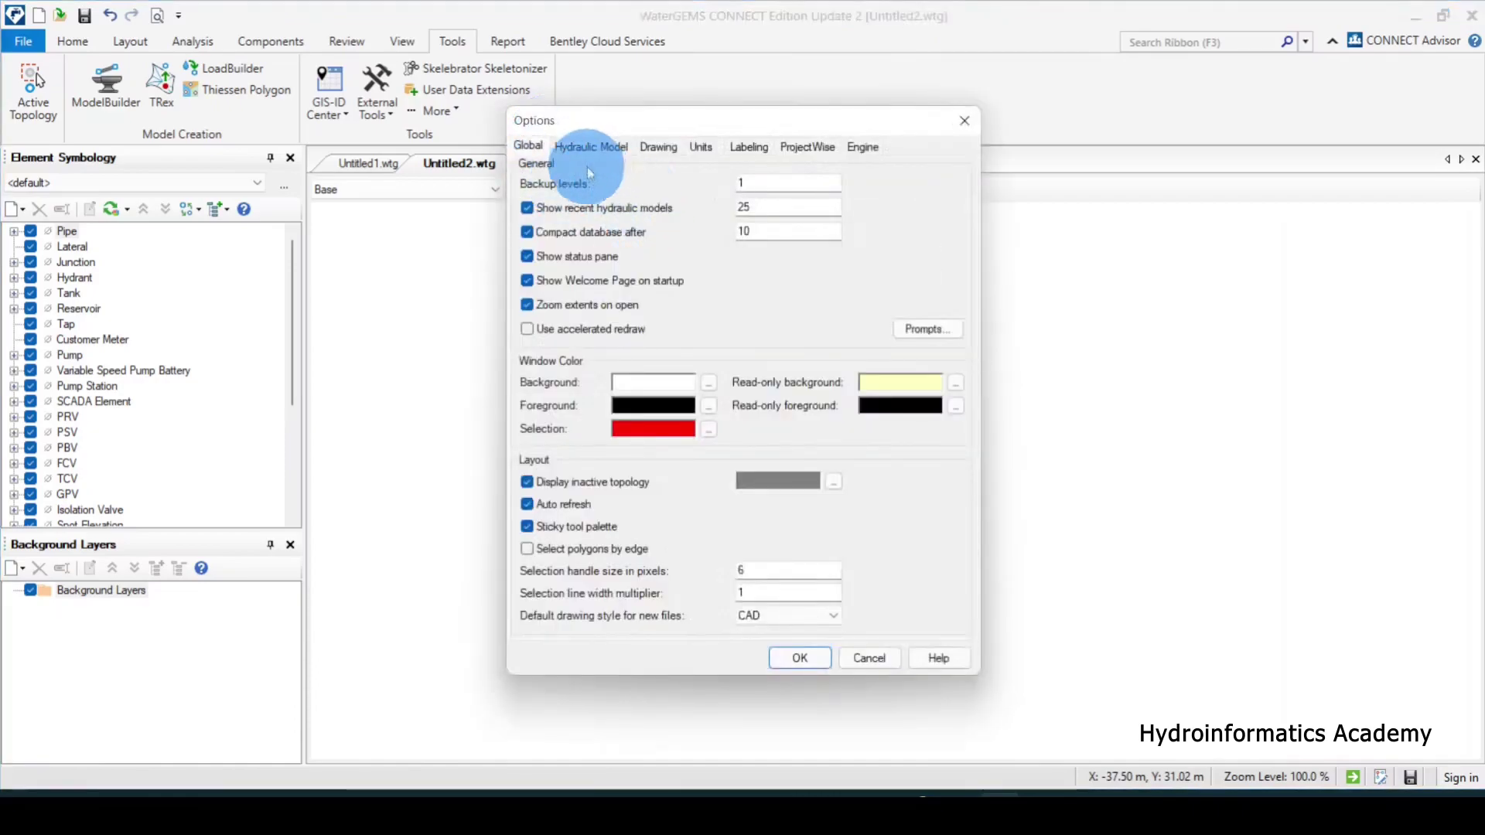
pyautogui.moveTo(710, 129); pyautogui.dragTo(847, 117)
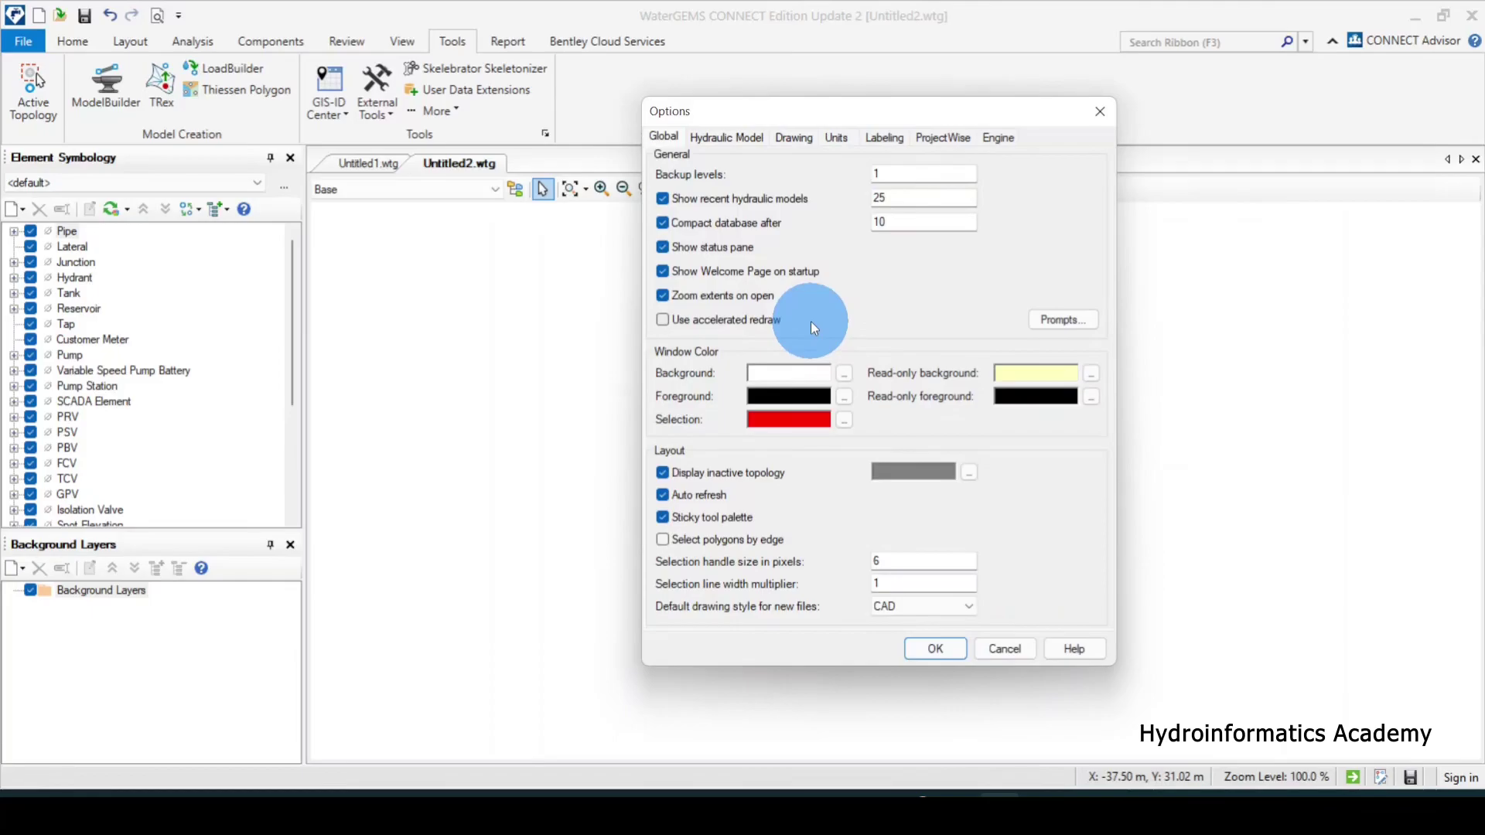
pyautogui.click(721, 140)
pyautogui.click(666, 141)
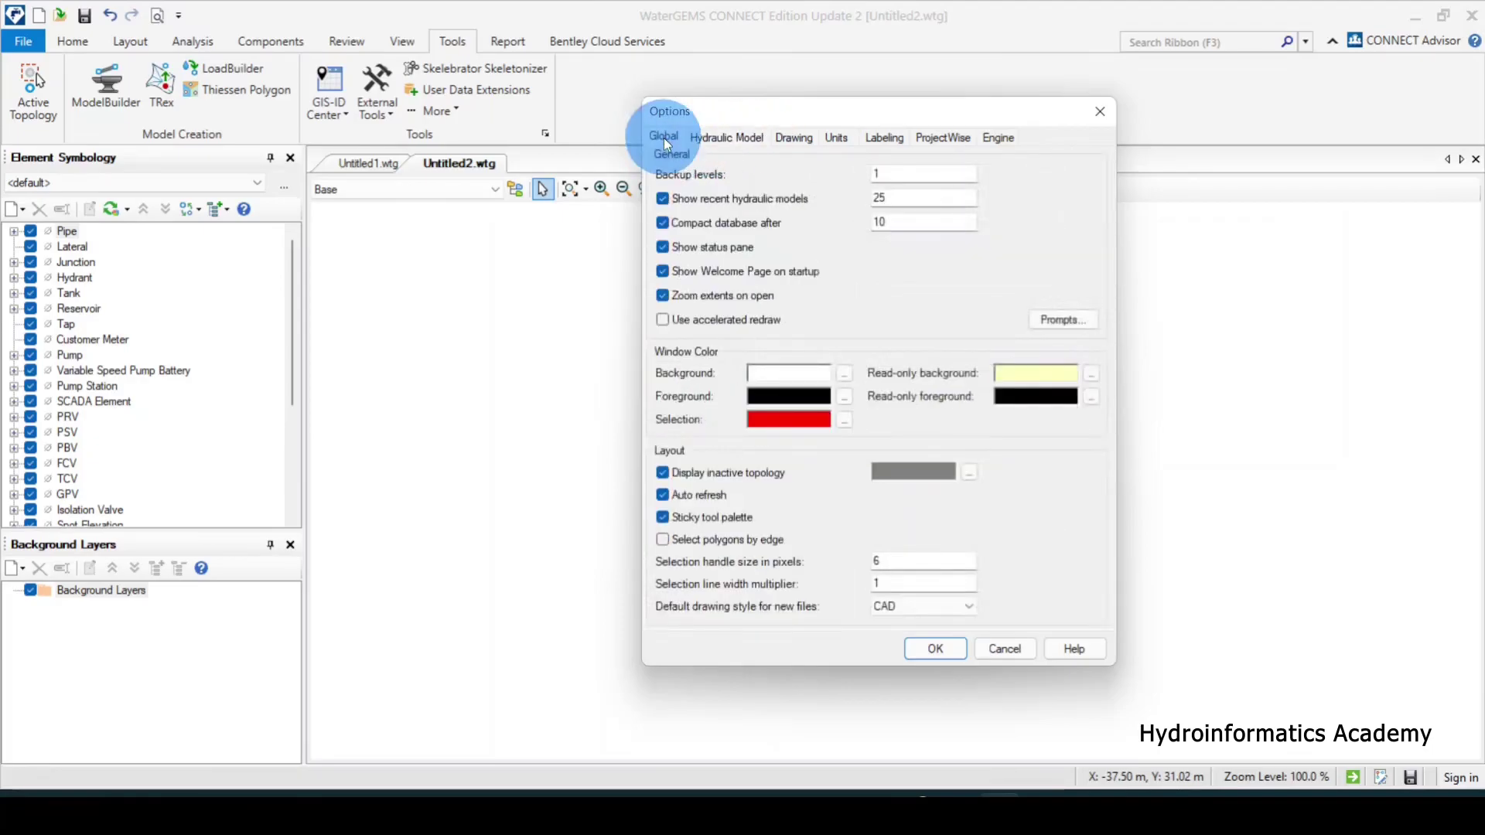
pyautogui.click(730, 140)
pyautogui.click(793, 138)
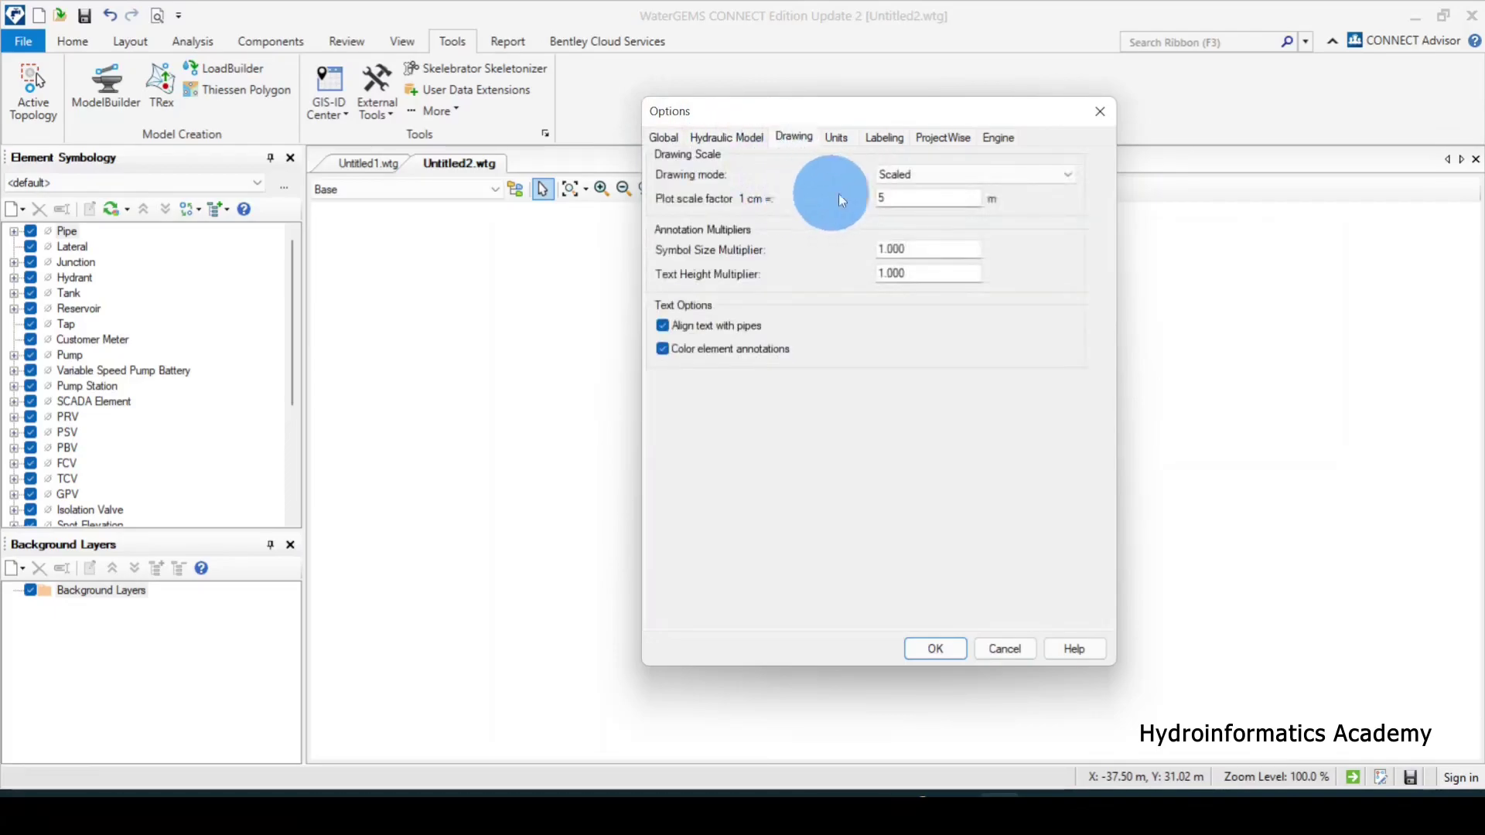
# Reset the units to the SI defaults and set the default unit system for new hydraulic models to SI.
pyautogui.click(838, 139)
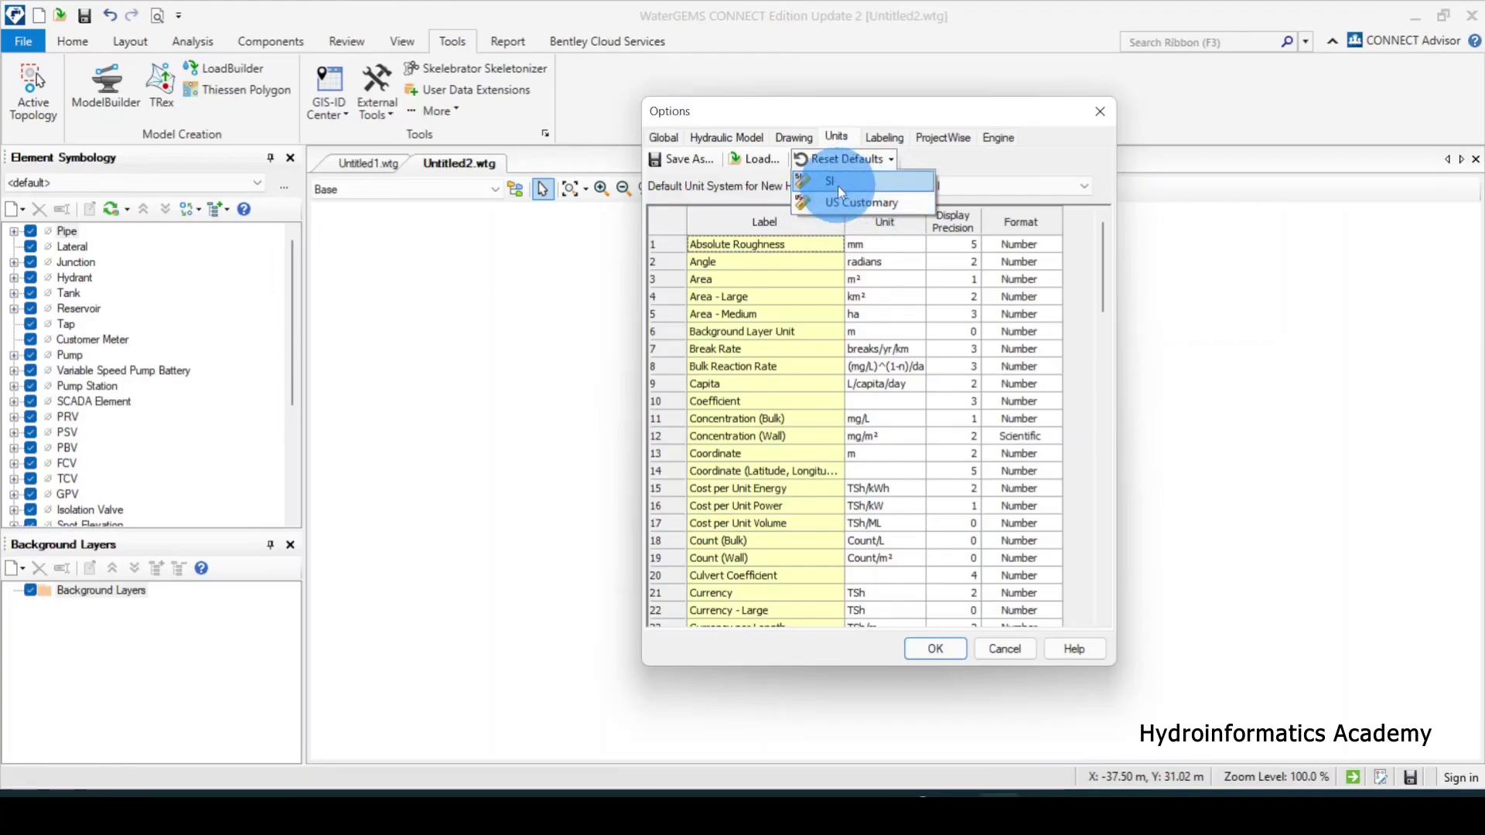
pyautogui.click(858, 183)
pyautogui.click(940, 187)
pyautogui.click(943, 205)
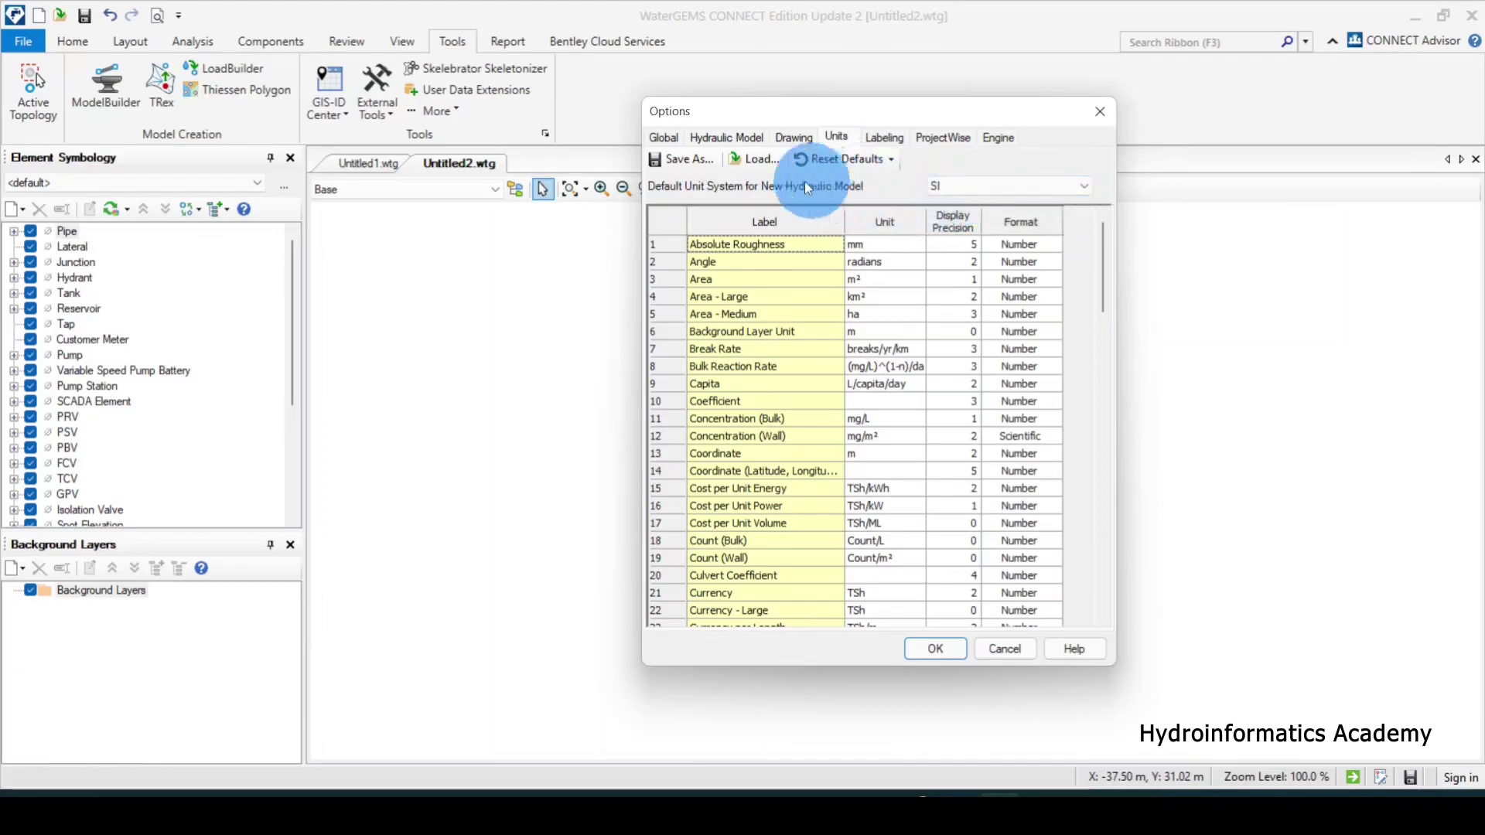
# Examine the units, display precisions and formats assigned to the quantities throughout the units table.
pyautogui.click(767, 321)
pyautogui.scroll(-20, 767, 319)
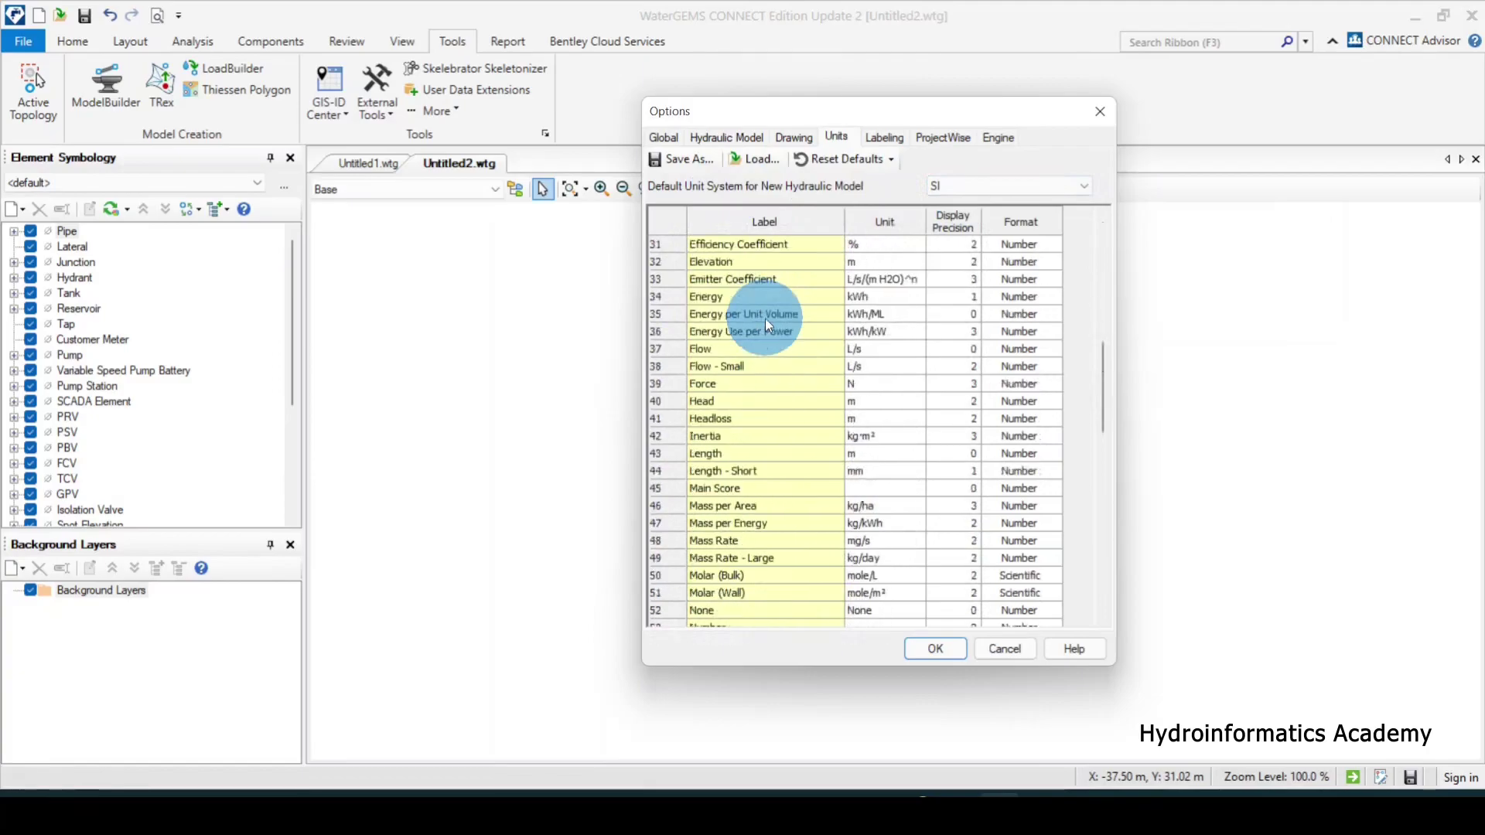
pyautogui.scroll(-4, 767, 324)
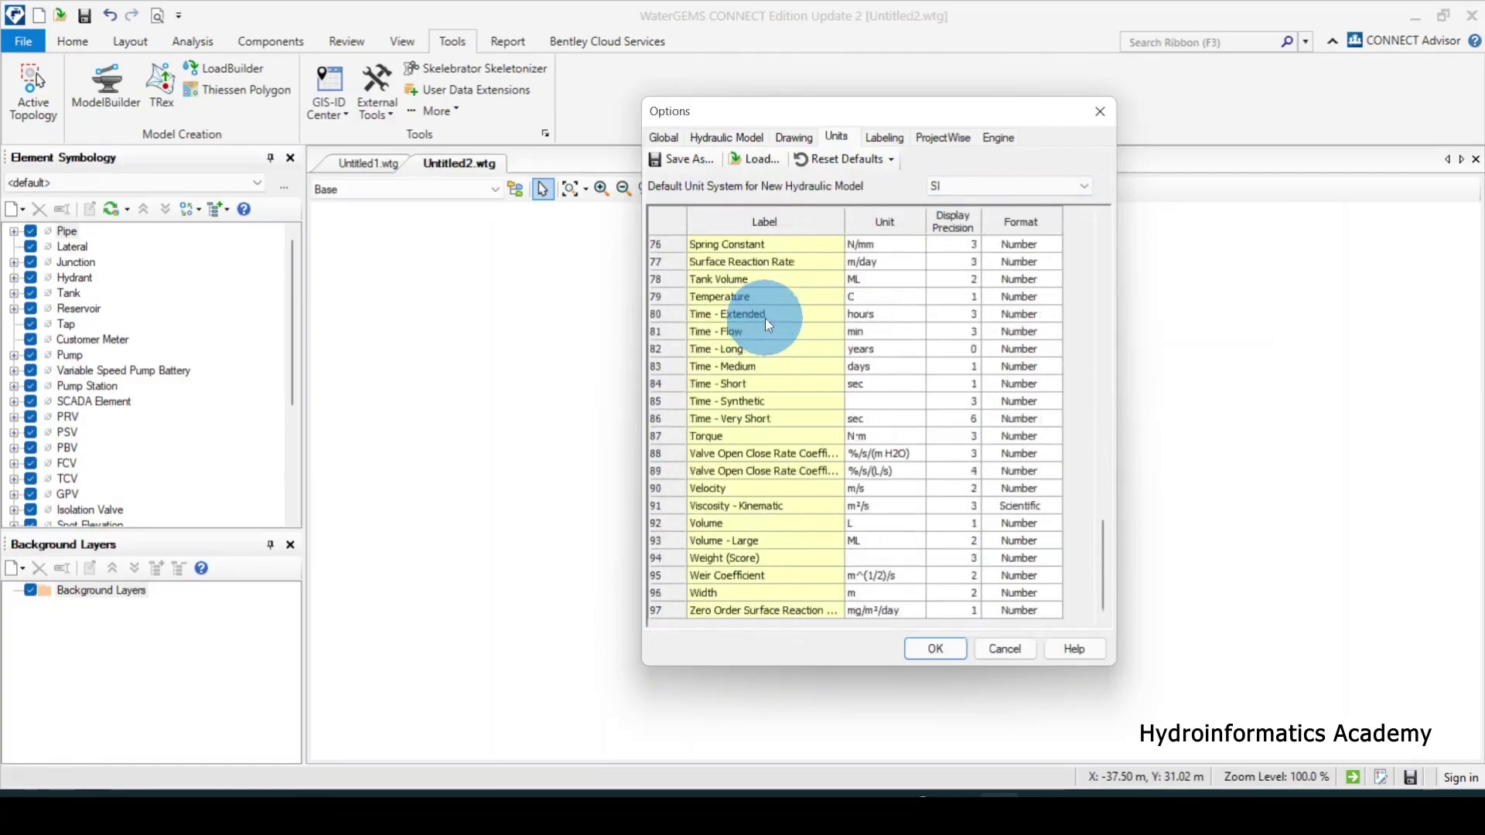
pyautogui.scroll(7, 768, 324)
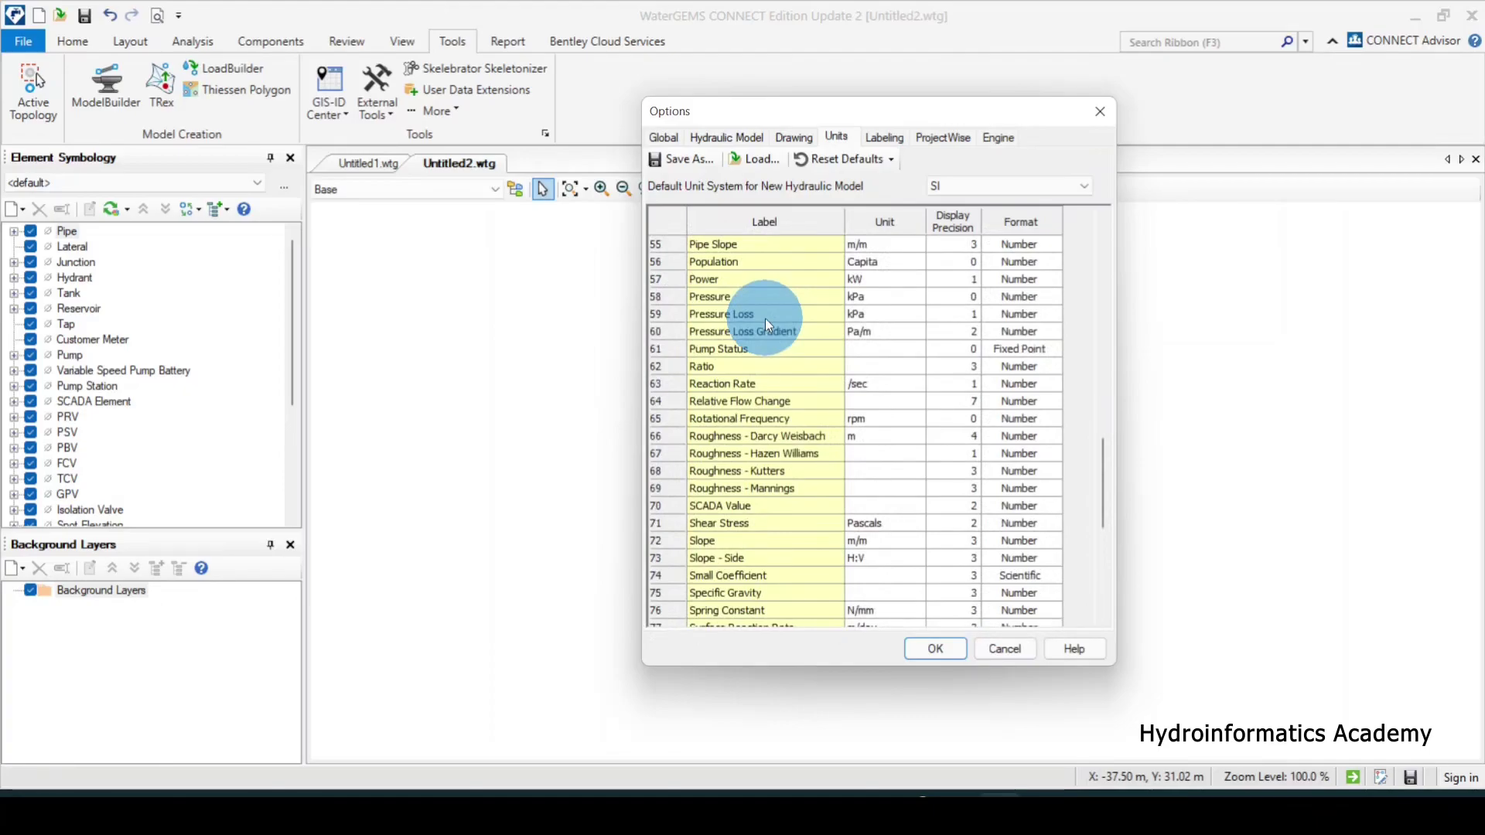
pyautogui.scroll(7, 767, 324)
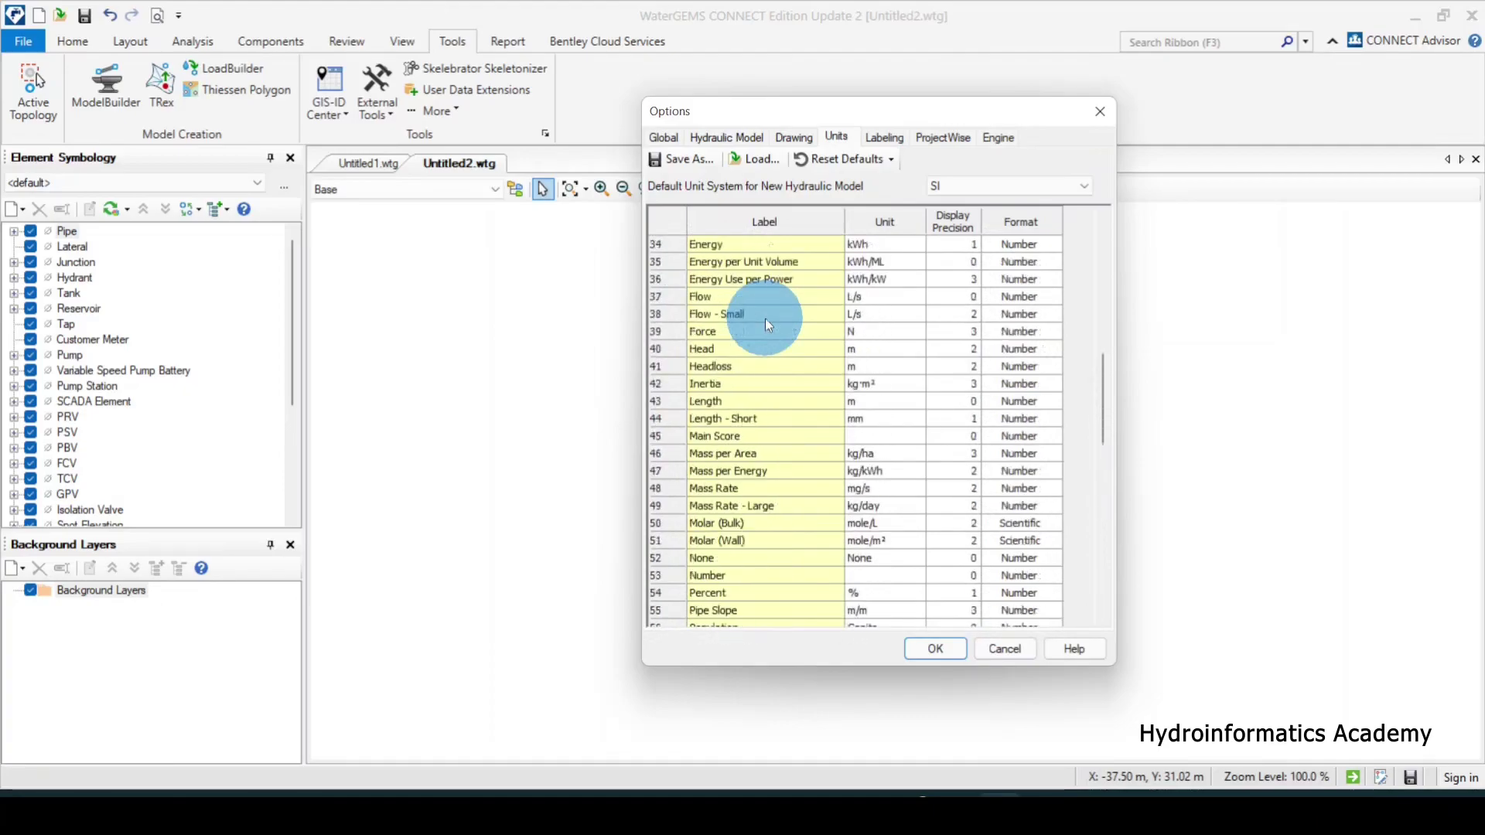
pyautogui.scroll(11, 757, 455)
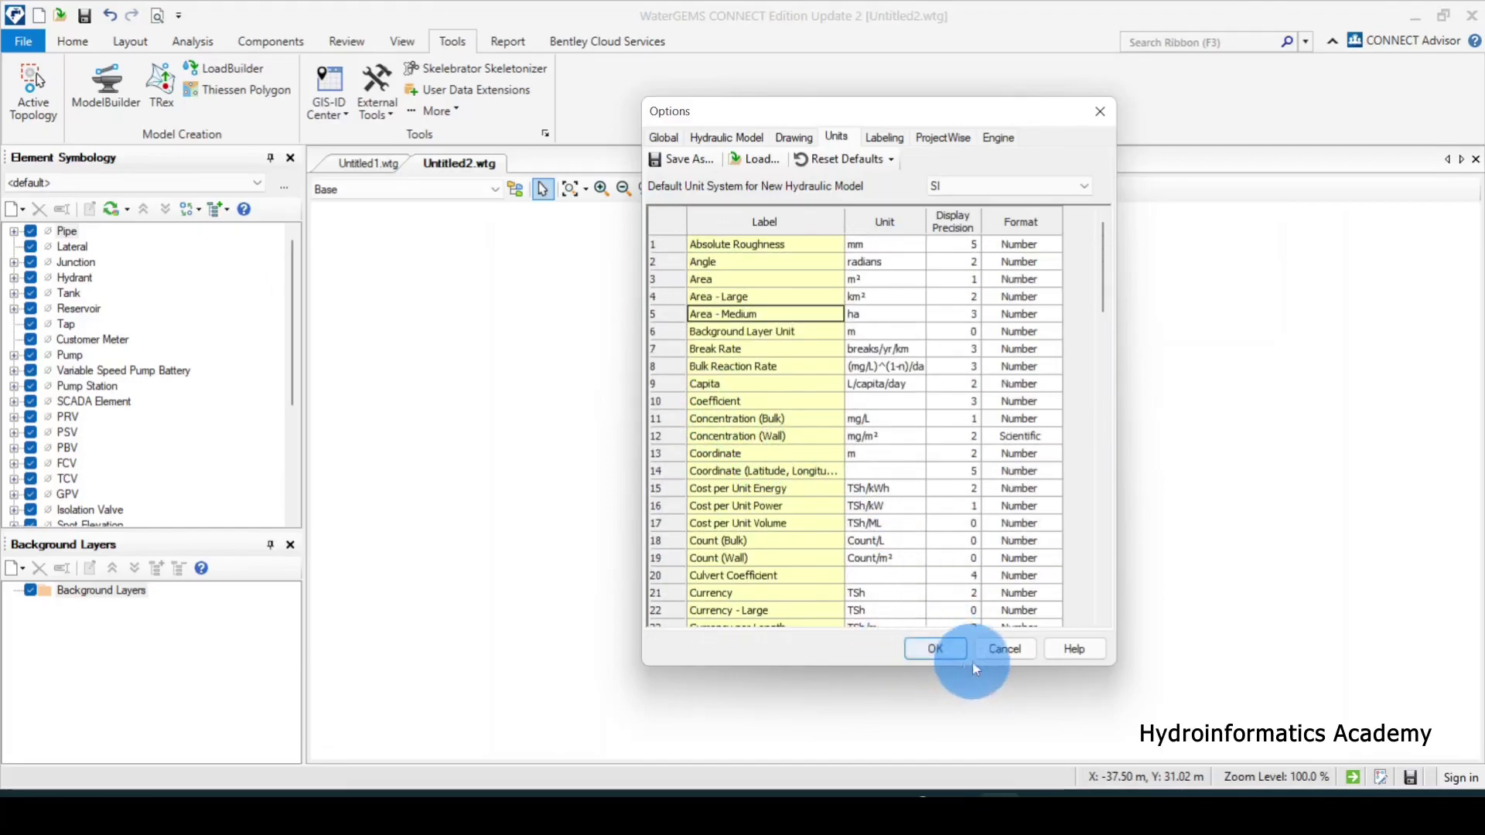
# Accept the unit options and place a reservoir in the upper-left area of the empty drawing as the network's starting element.
pyautogui.click(925, 648)
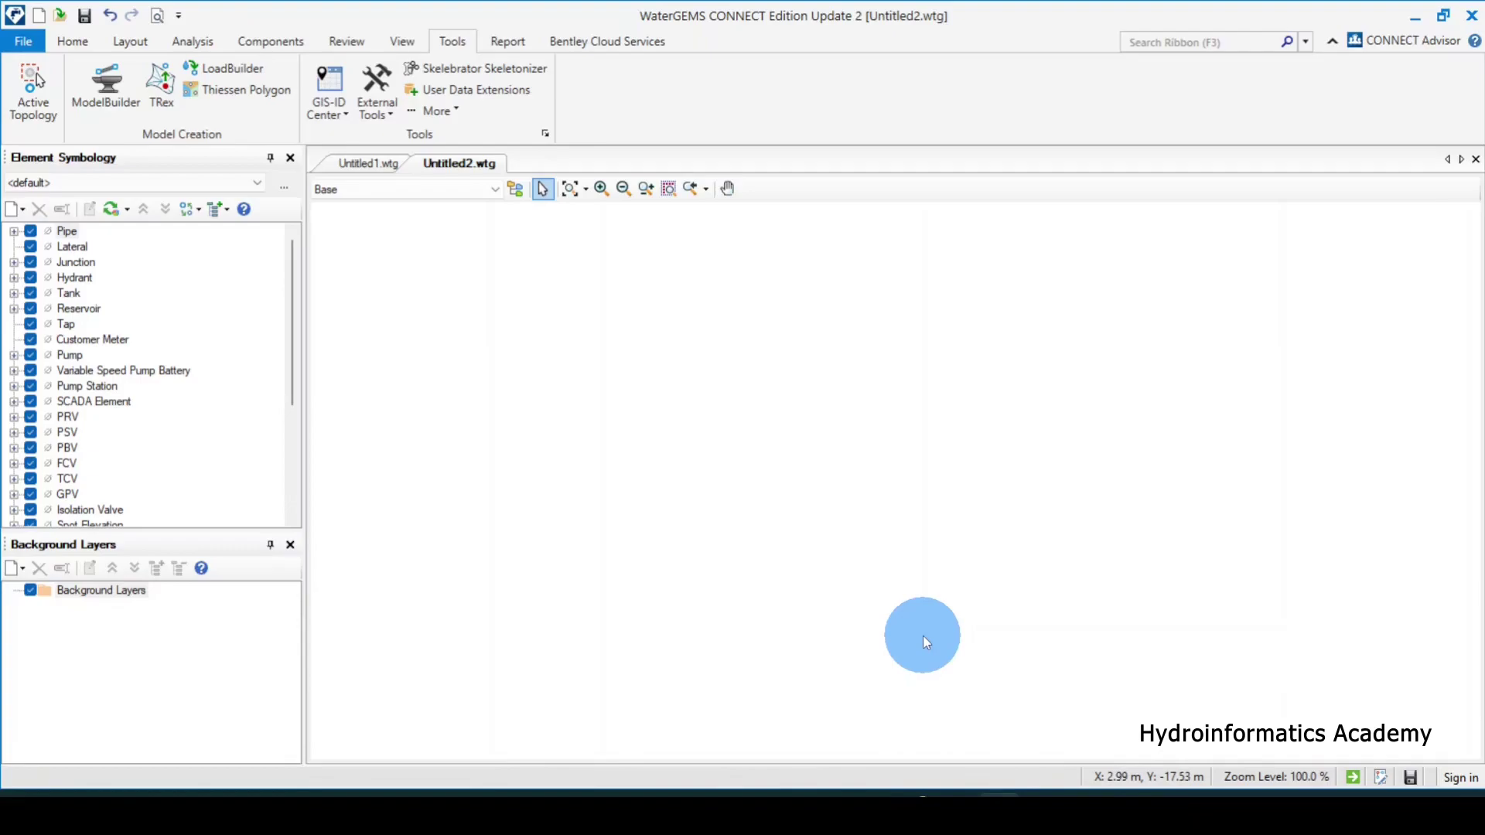
pyautogui.click(139, 47)
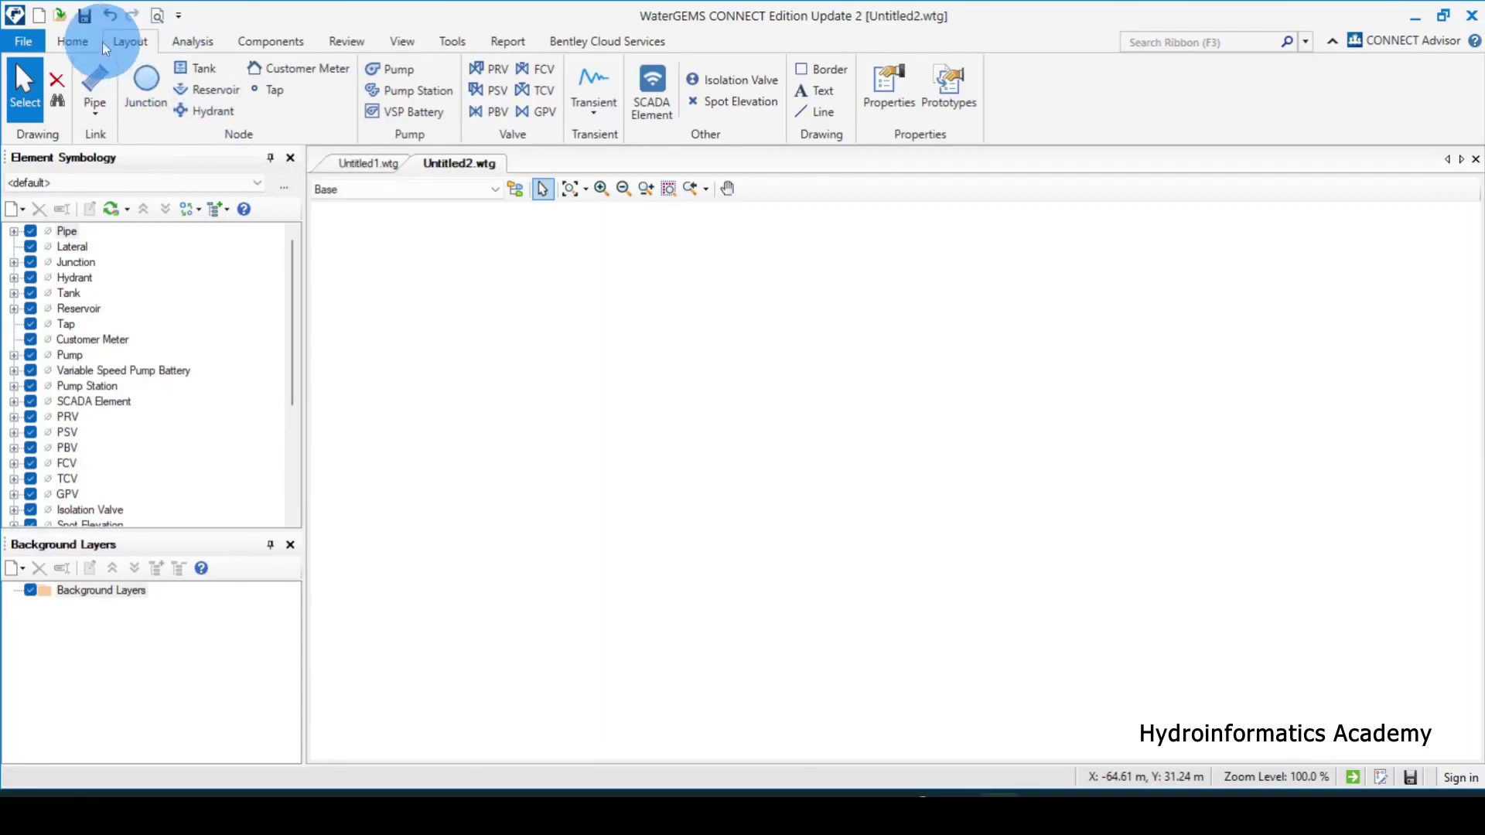
pyautogui.click(73, 41)
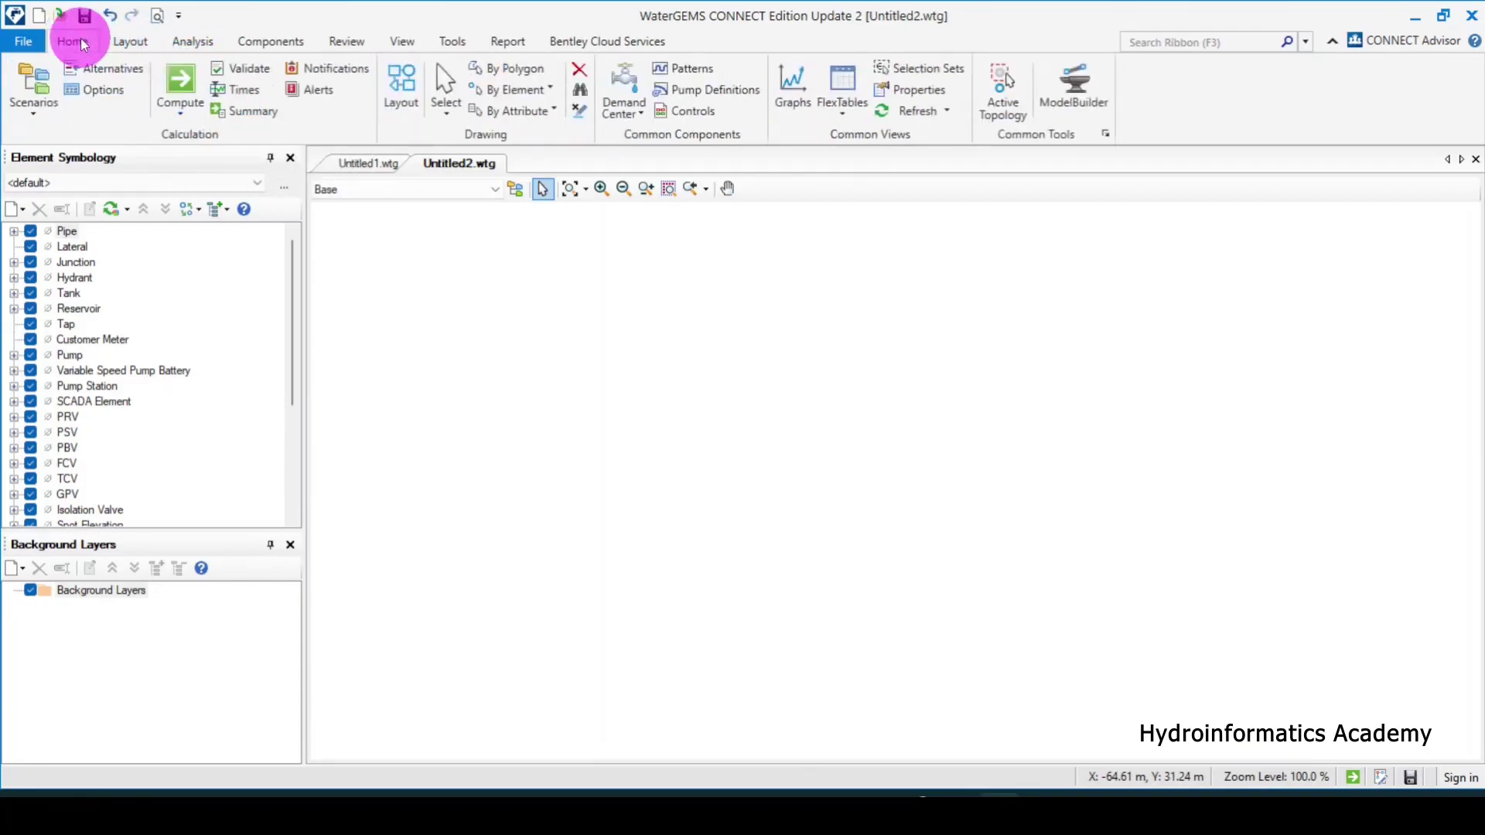
pyautogui.click(401, 89)
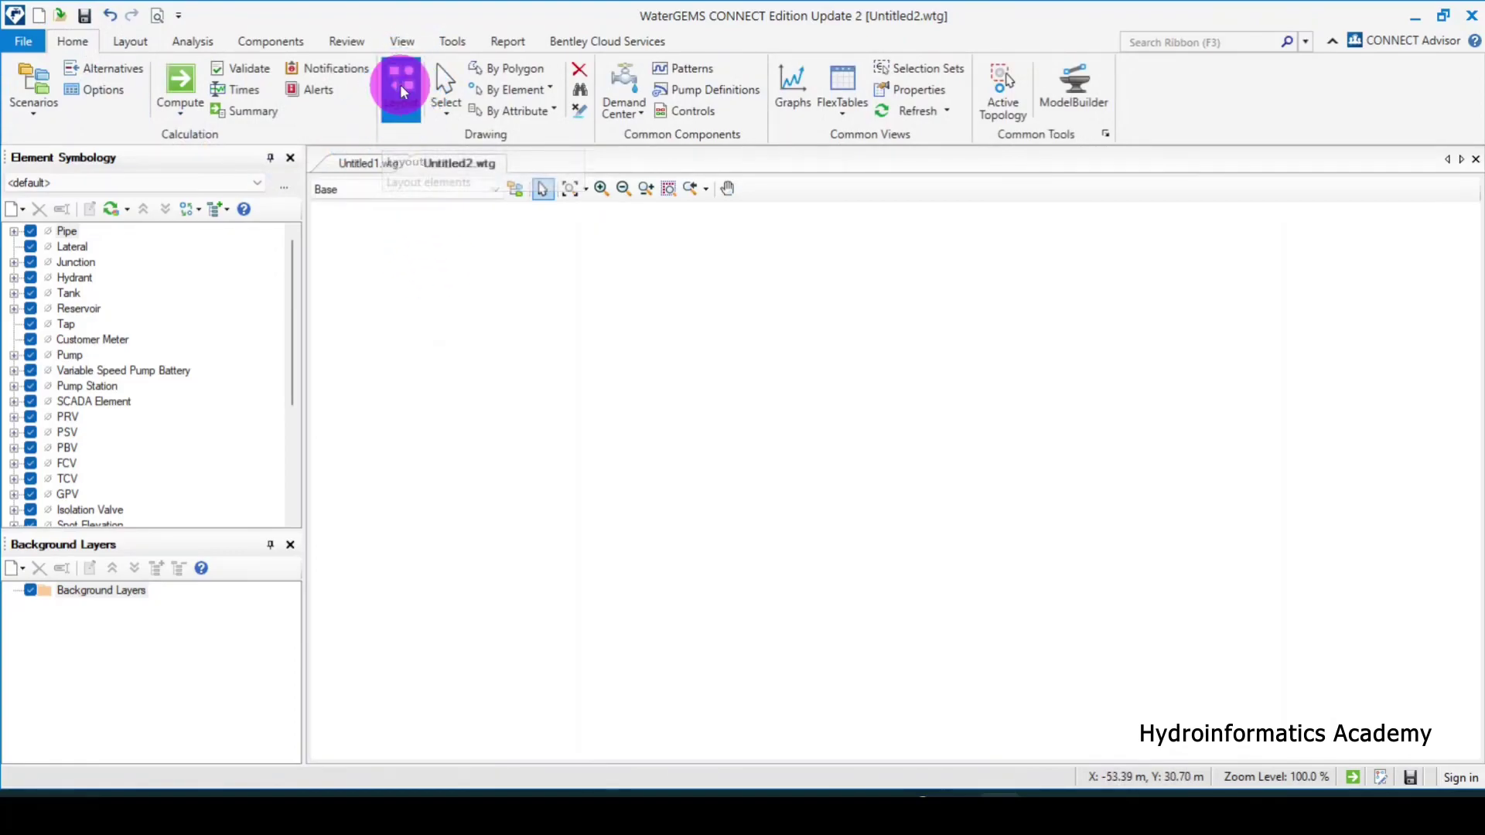
pyautogui.click(403, 94)
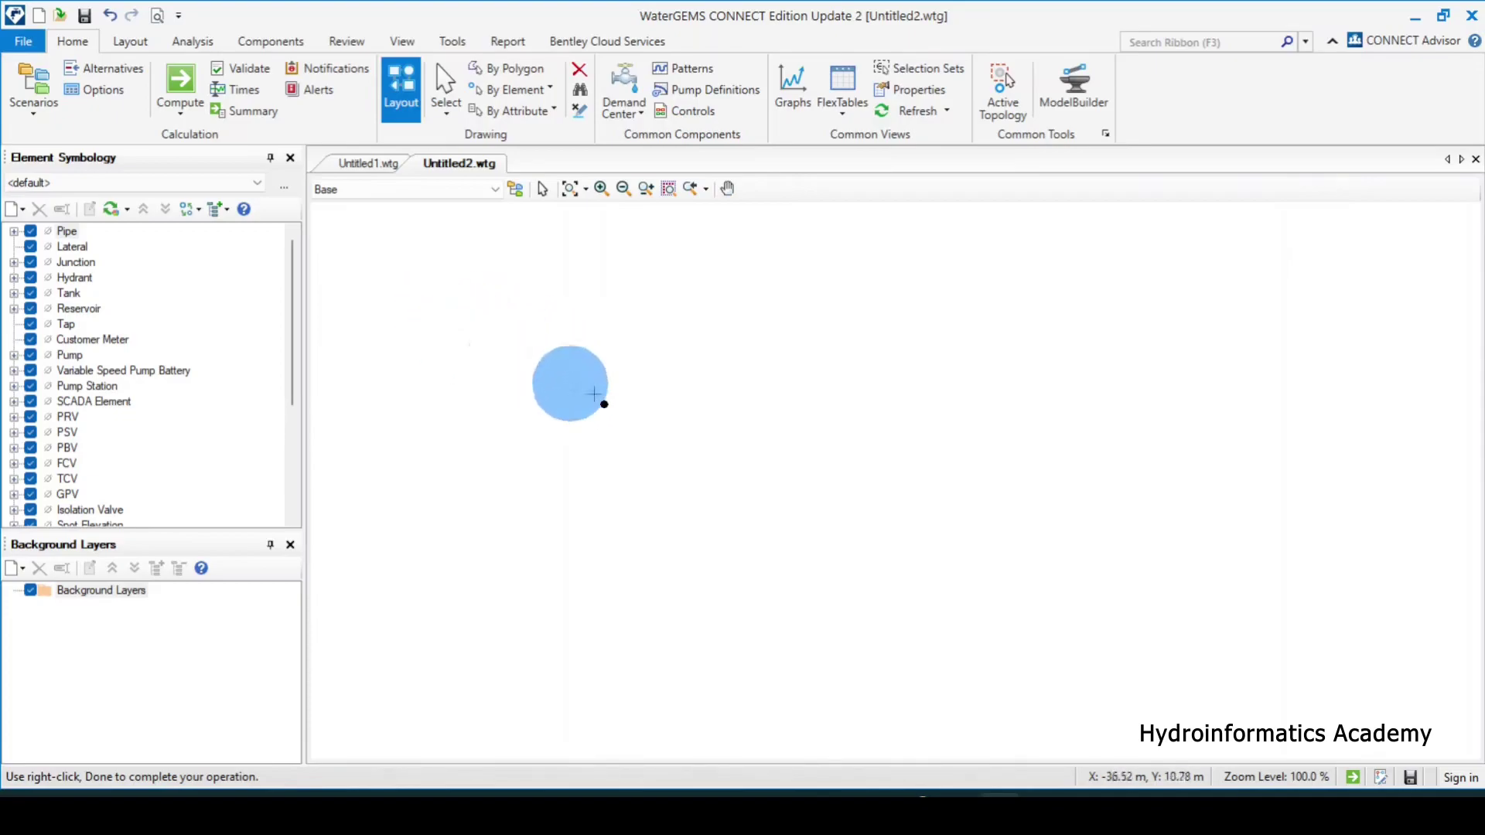
pyautogui.rightClick(640, 417)
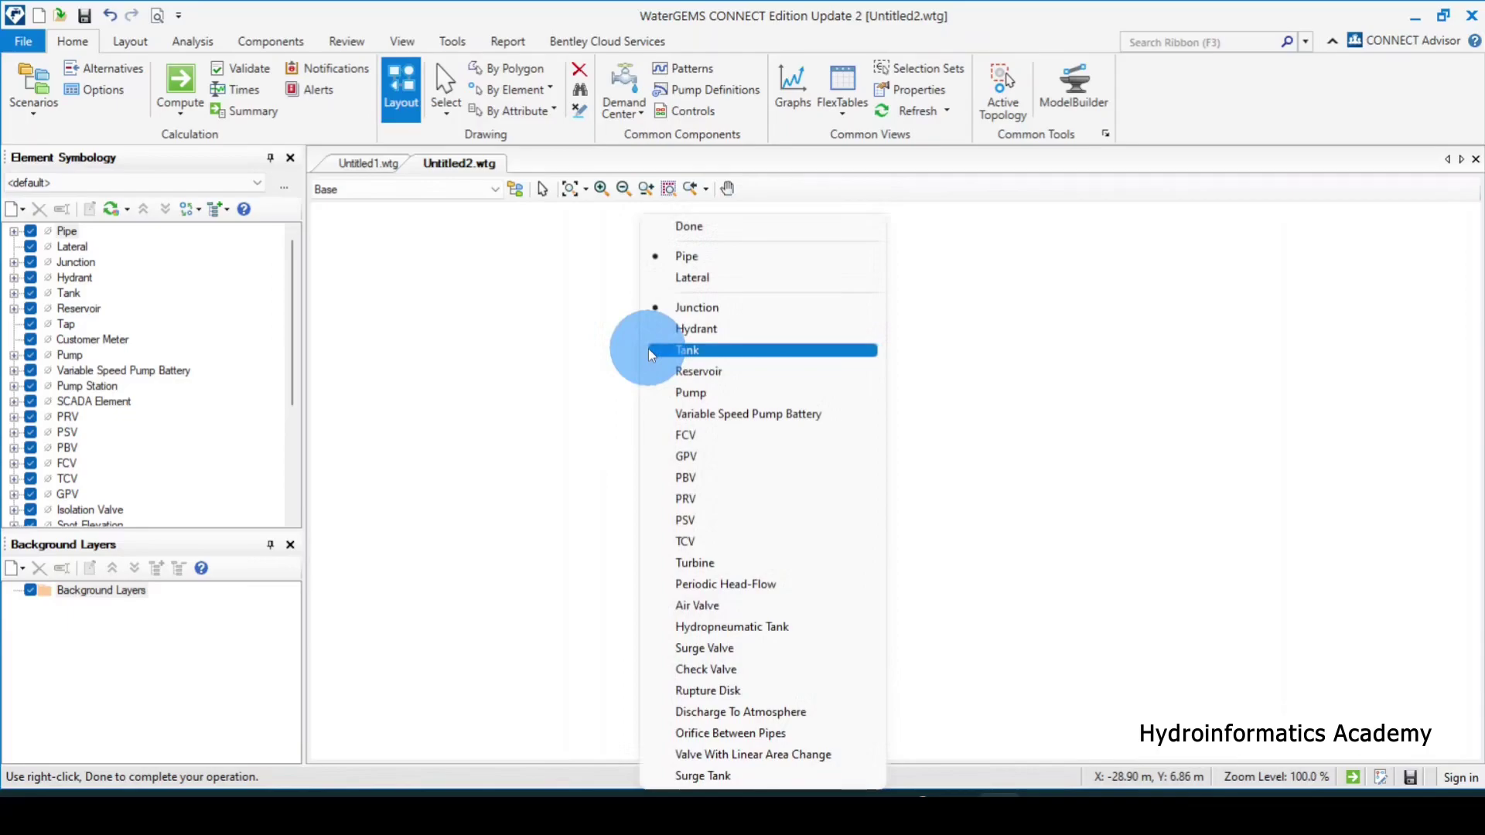
pyautogui.click(723, 372)
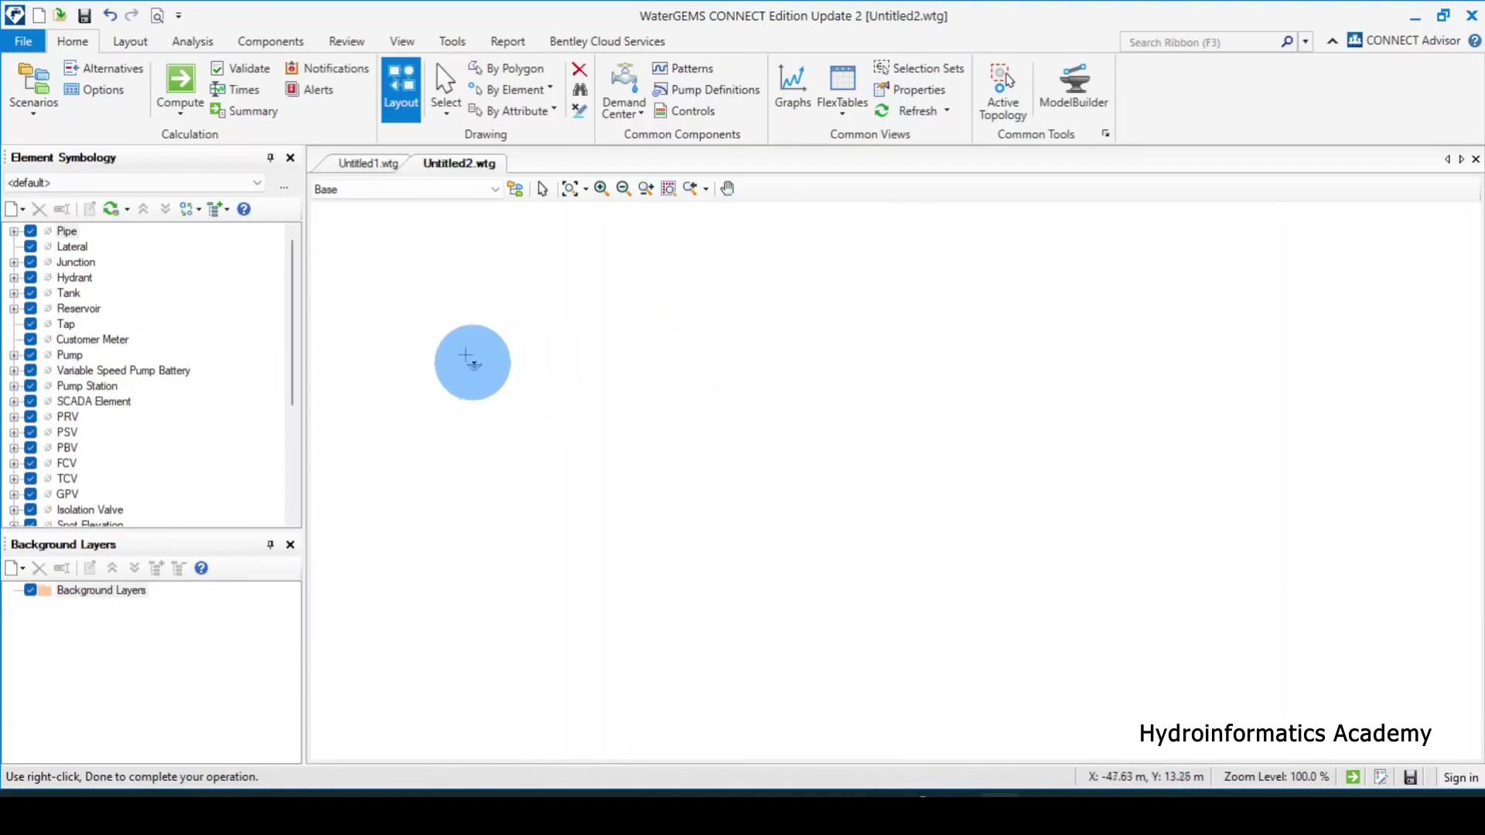
pyautogui.click(393, 264)
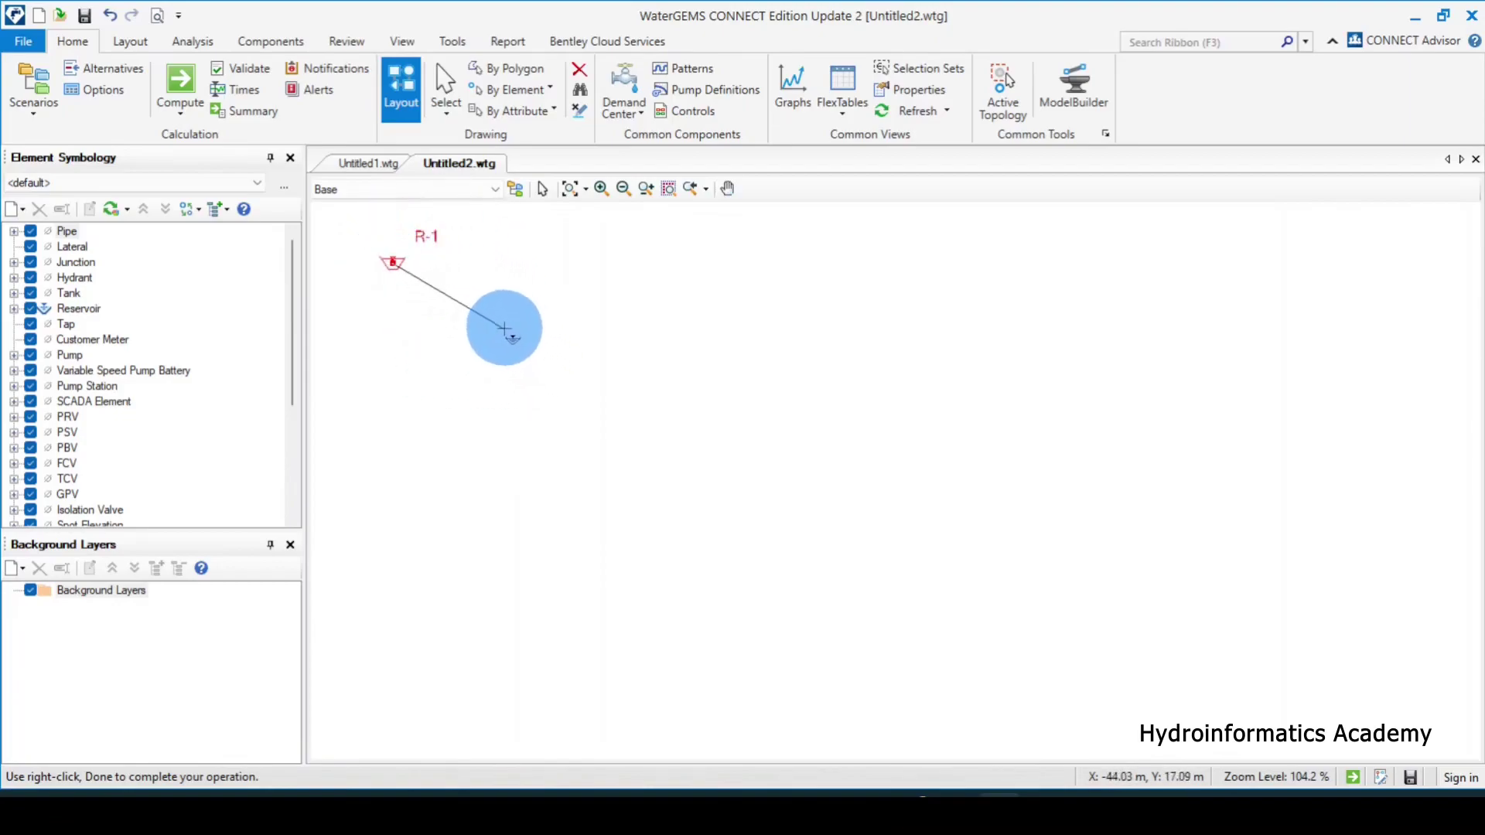
# Switch the layout element to Junction and place one to the lower right of the reservoir, connected to it by a pipe.
pyautogui.rightClick(505, 331)
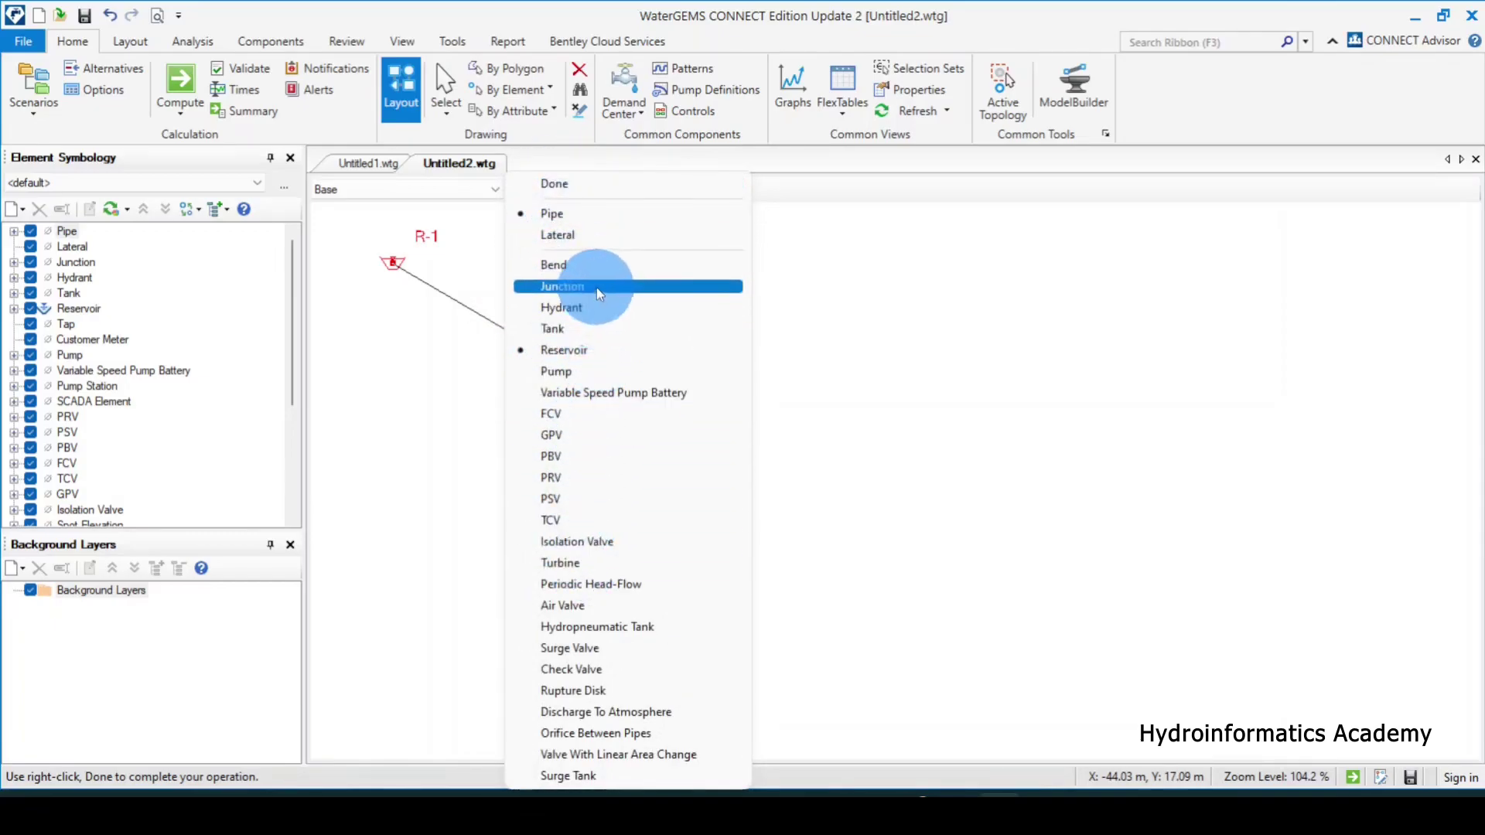
pyautogui.click(597, 287)
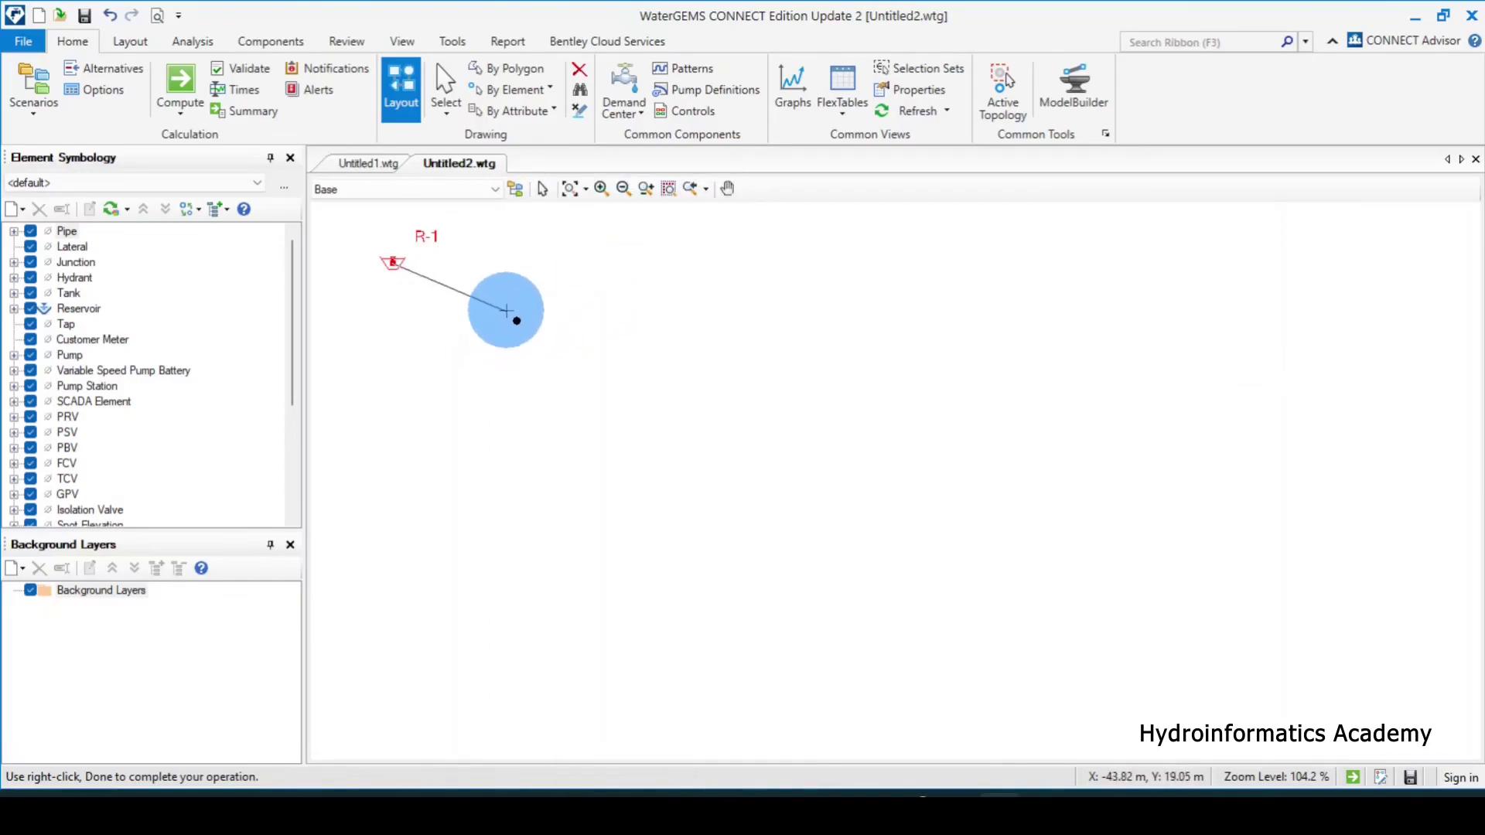
pyautogui.click(505, 309)
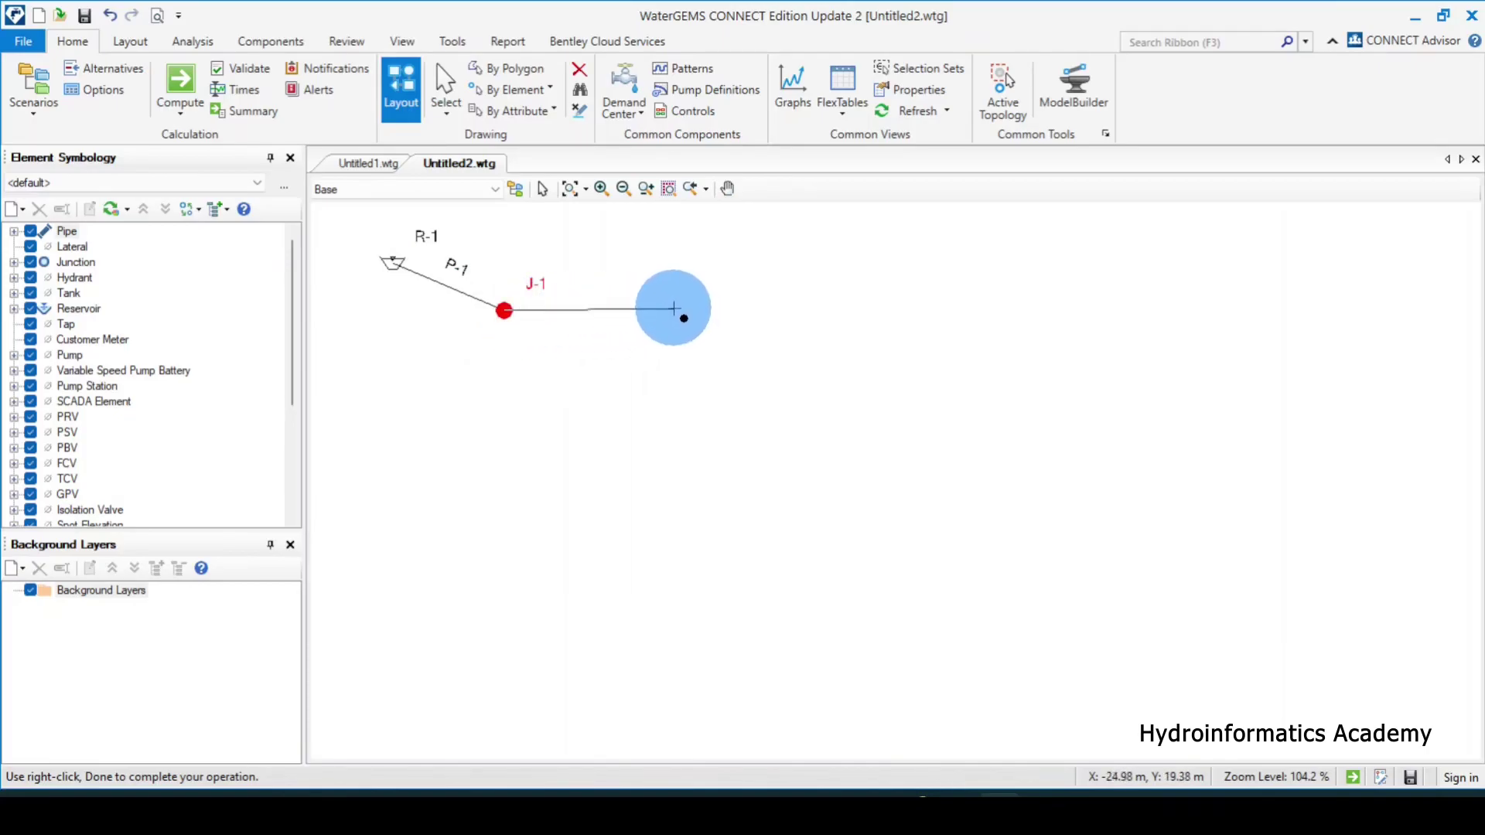
# Add three more junctions with connecting pipes, close the roughly rectangular loop back at the first junction J-1, and end the layout.
pyautogui.click(674, 312)
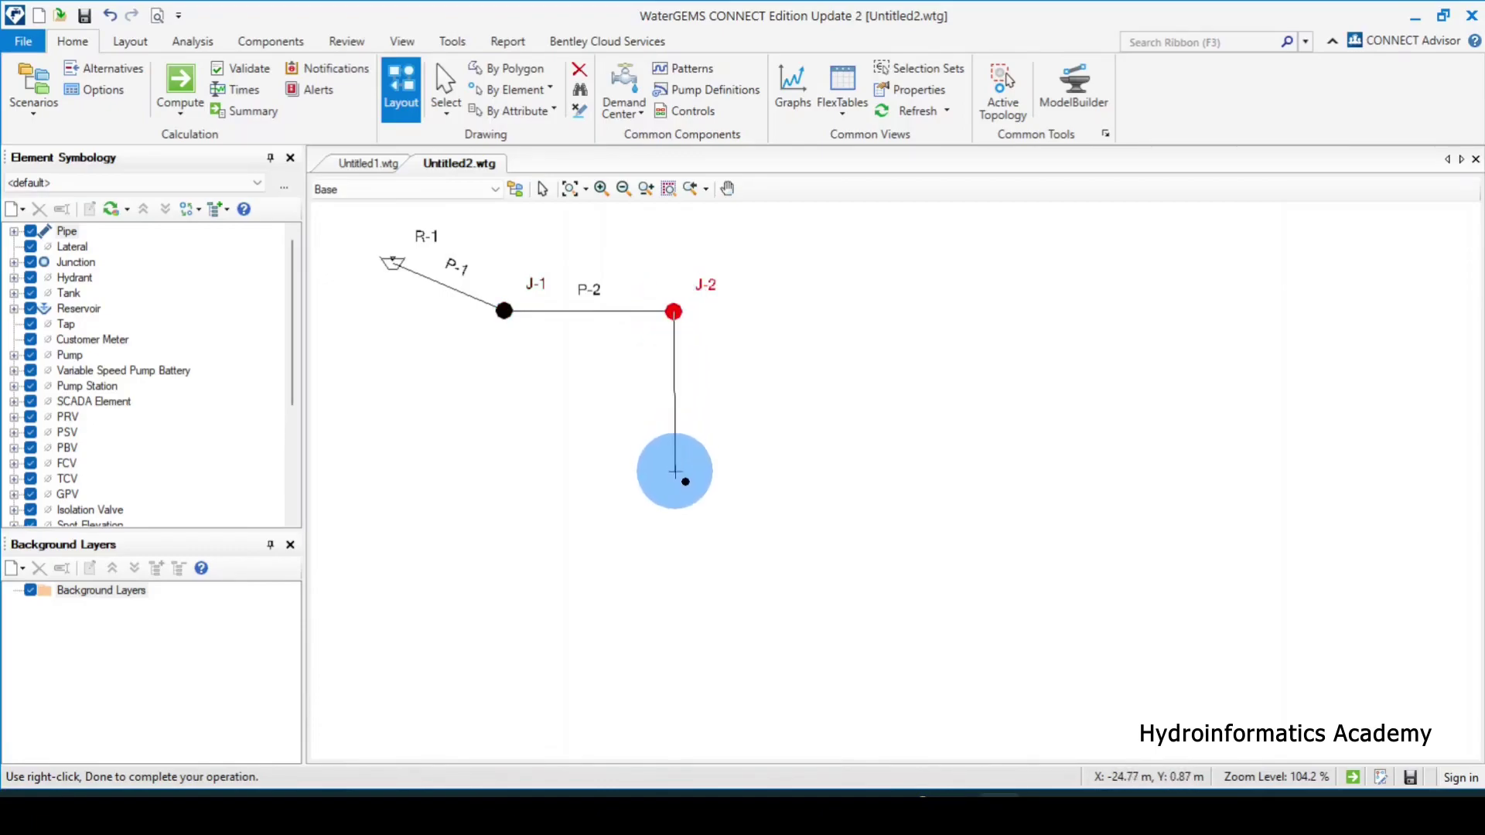
pyautogui.click(674, 470)
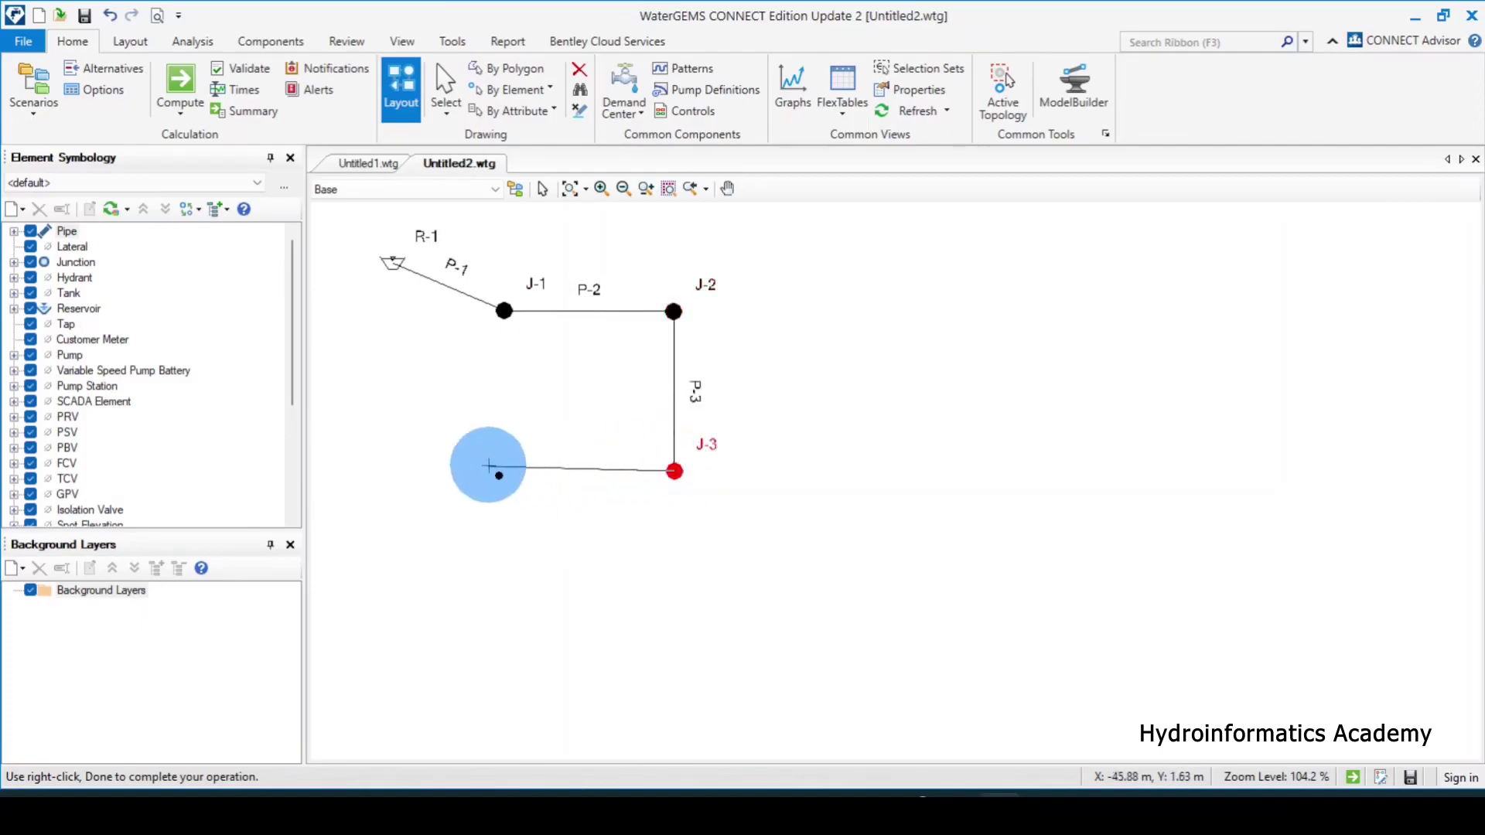
pyautogui.click(493, 468)
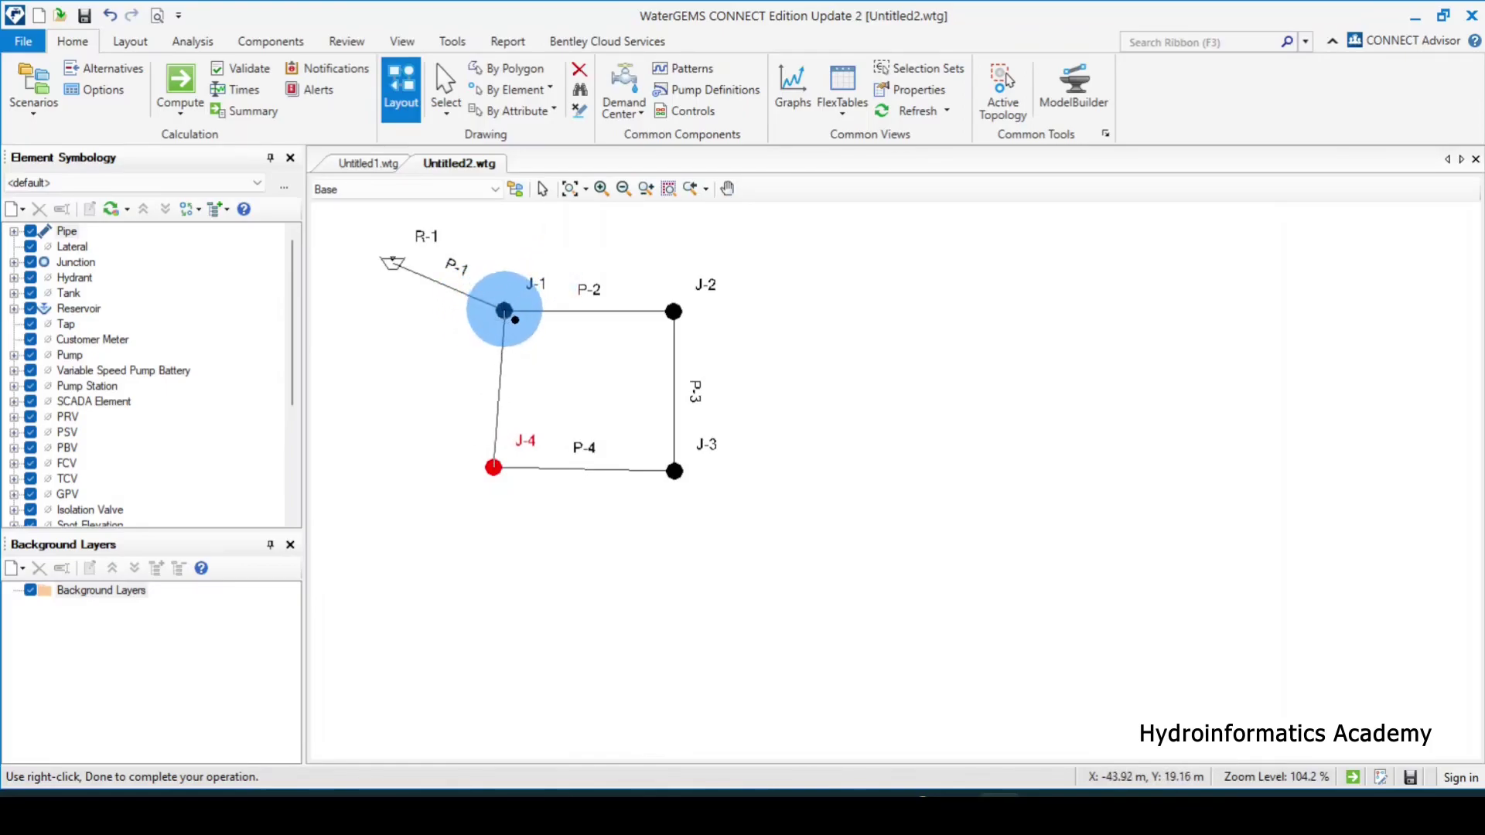
pyautogui.click(505, 312)
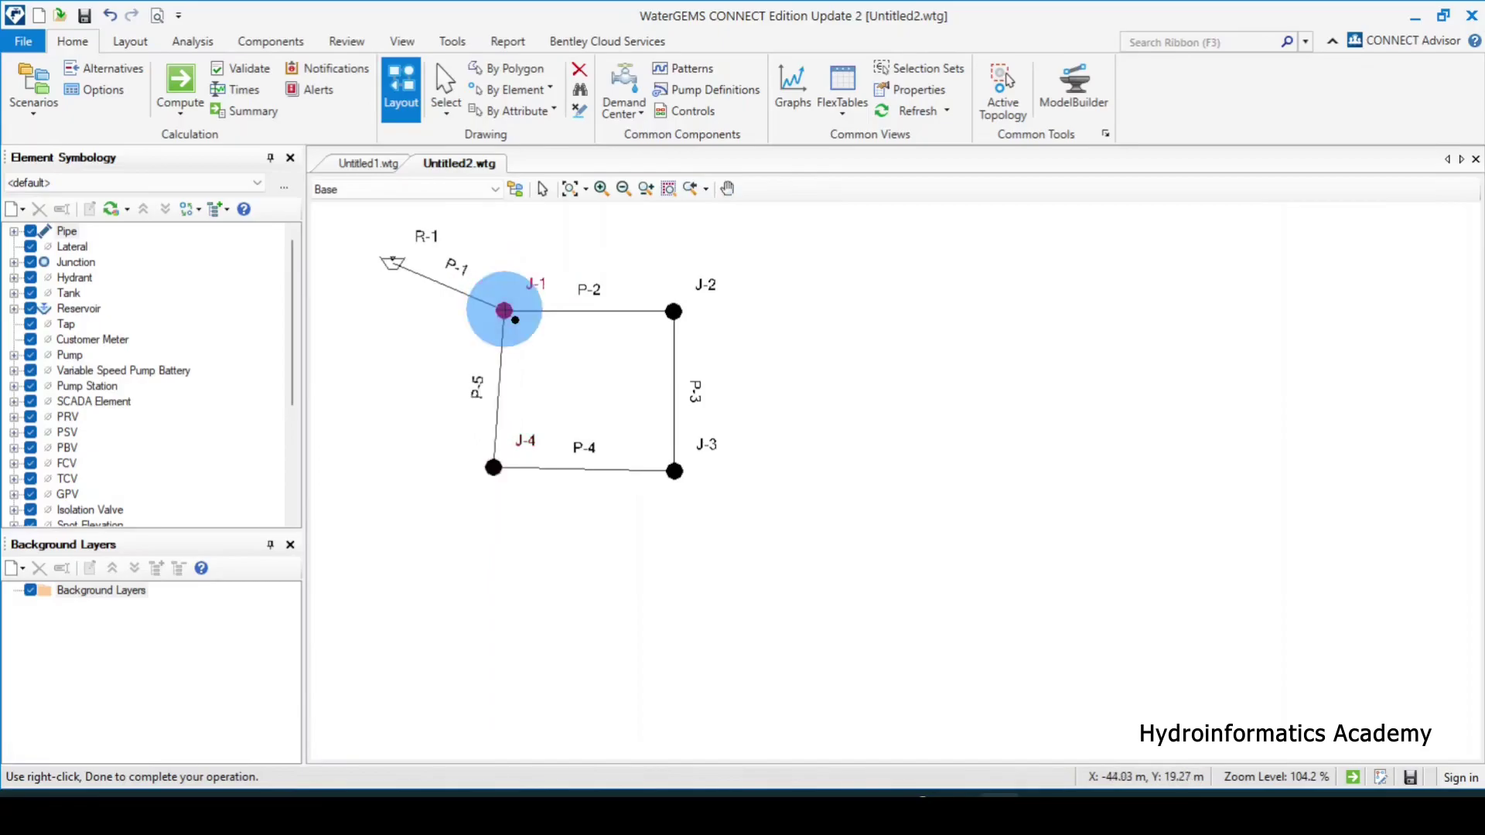
pyautogui.rightClick(581, 390)
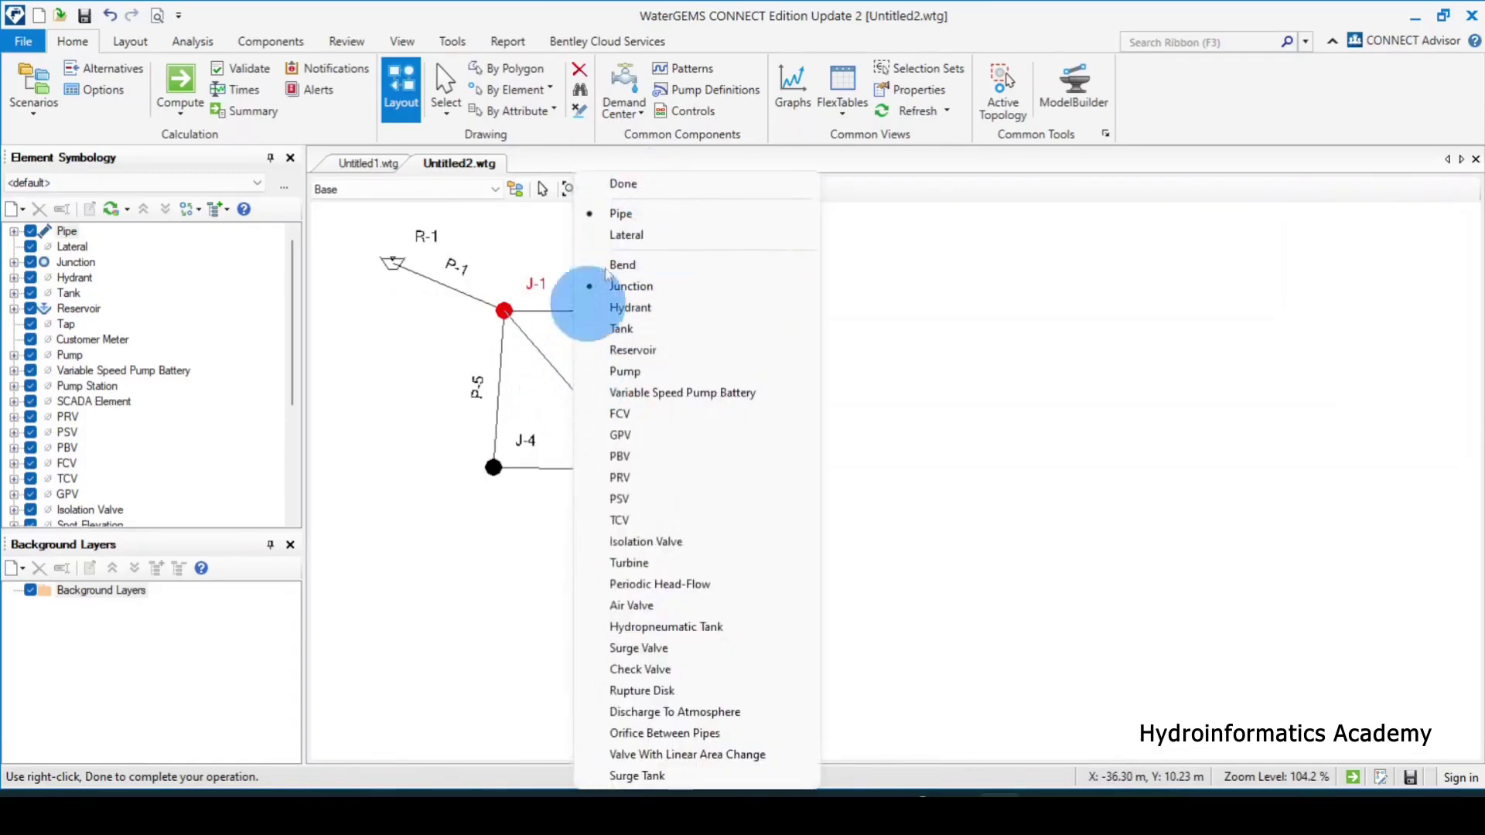
pyautogui.click(649, 186)
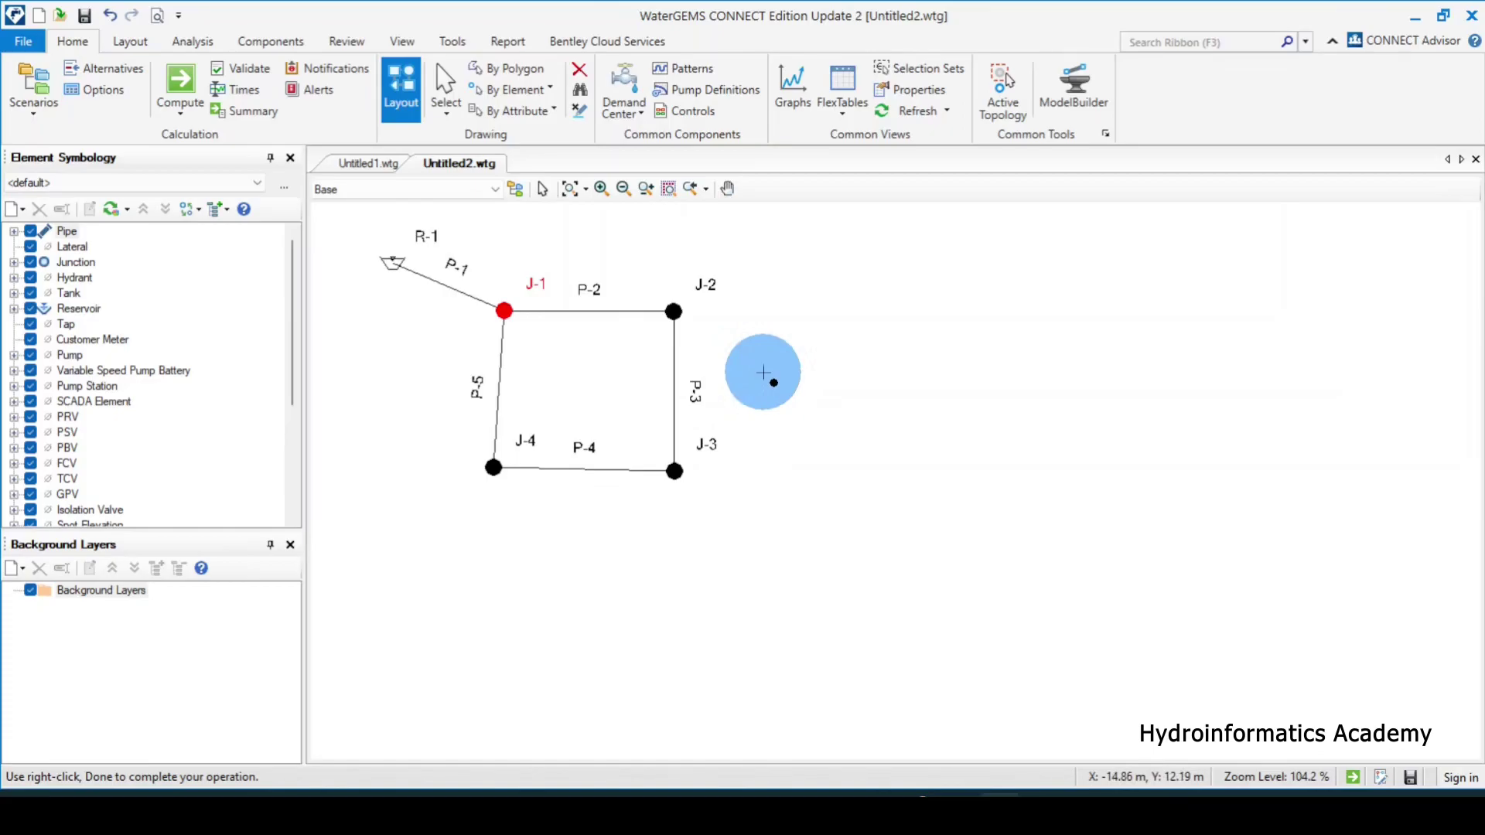
pyautogui.press('Escape')
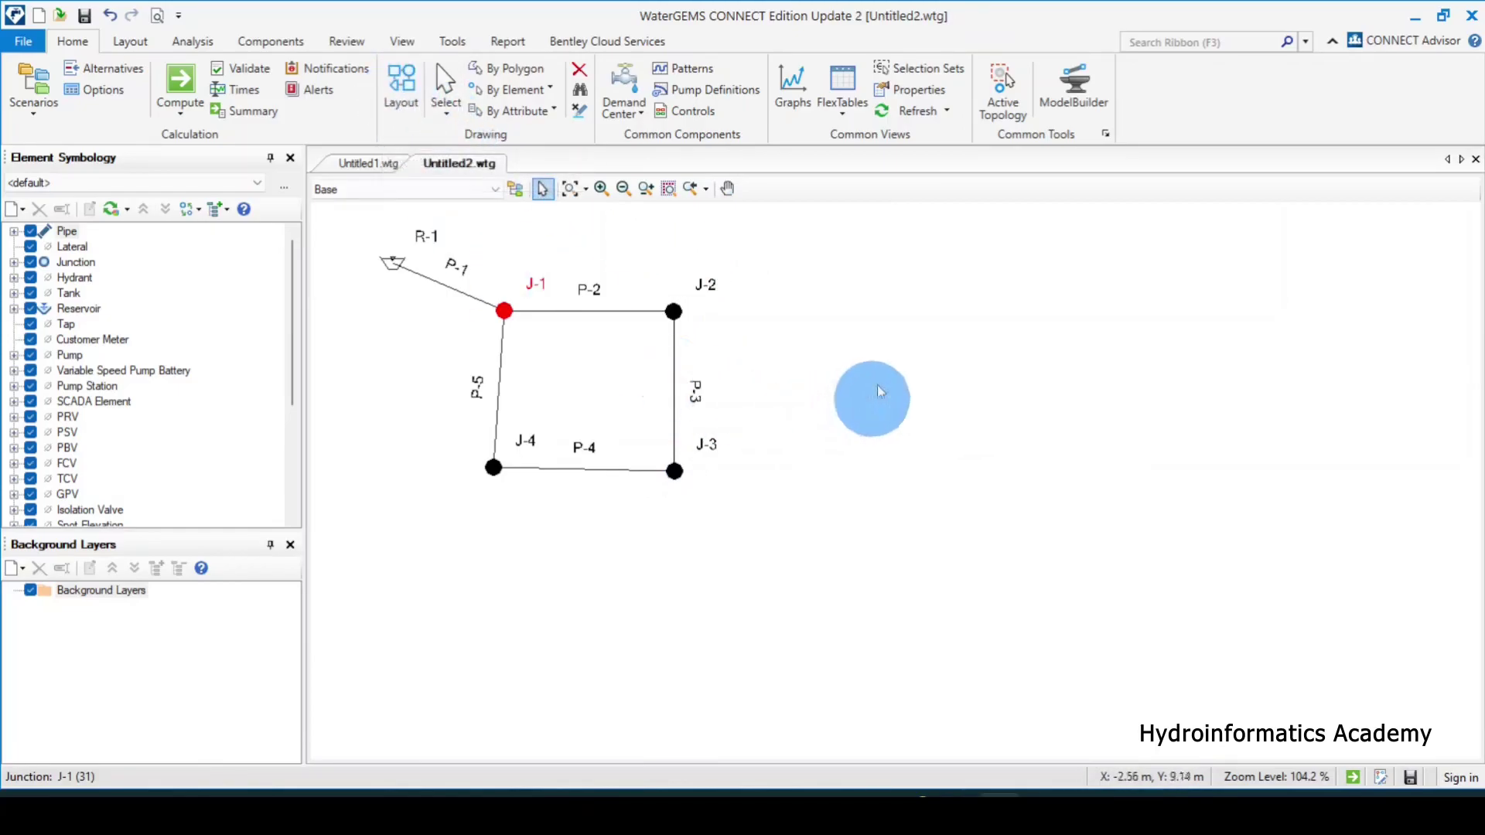
# Lay out a pipe from J-3 to a second rectangular loop of four new junctions to its right, close it at J-5, and finish.
pyautogui.click(408, 88)
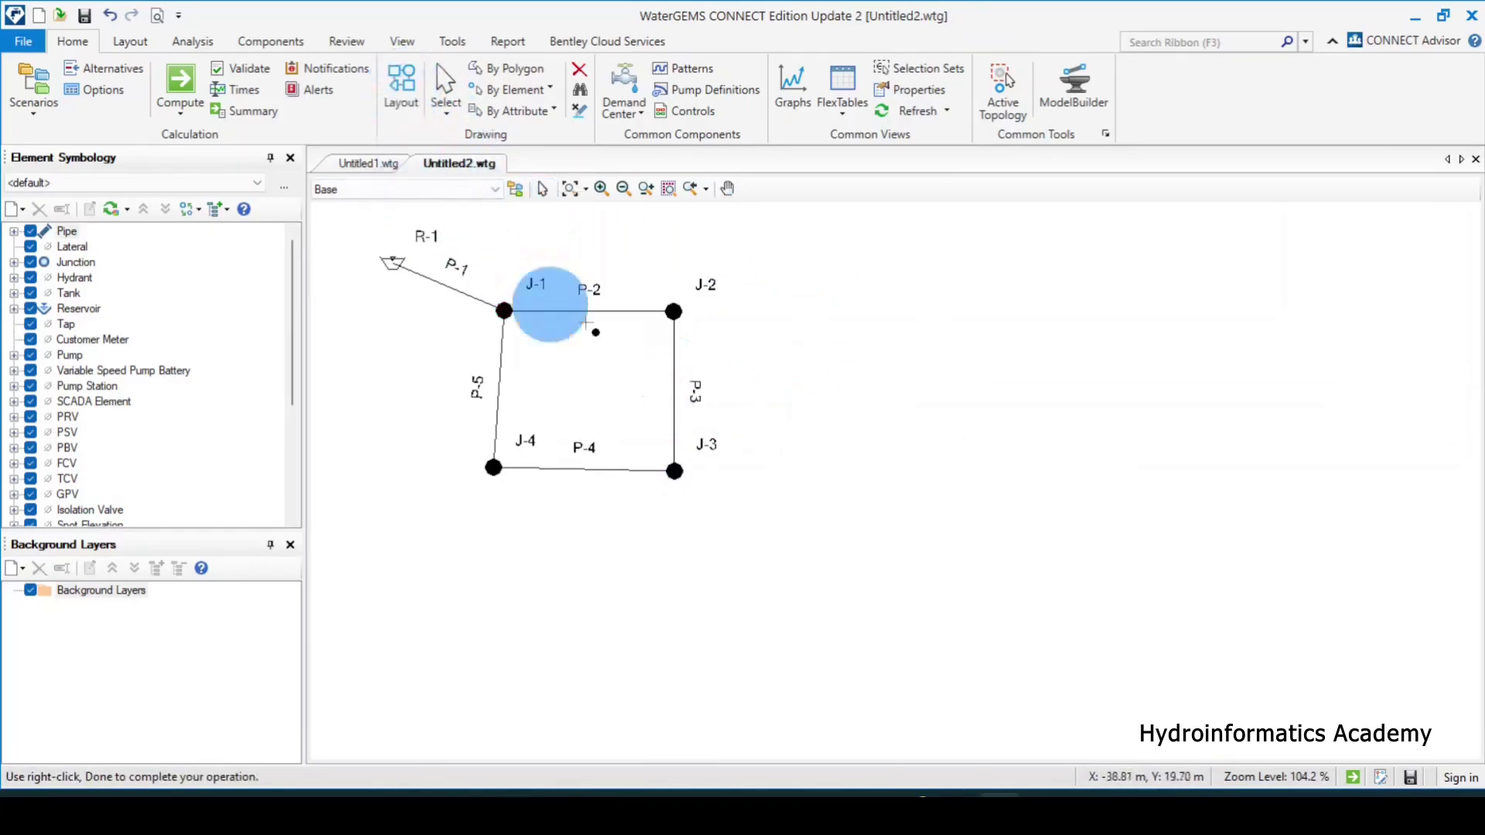
pyautogui.click(674, 471)
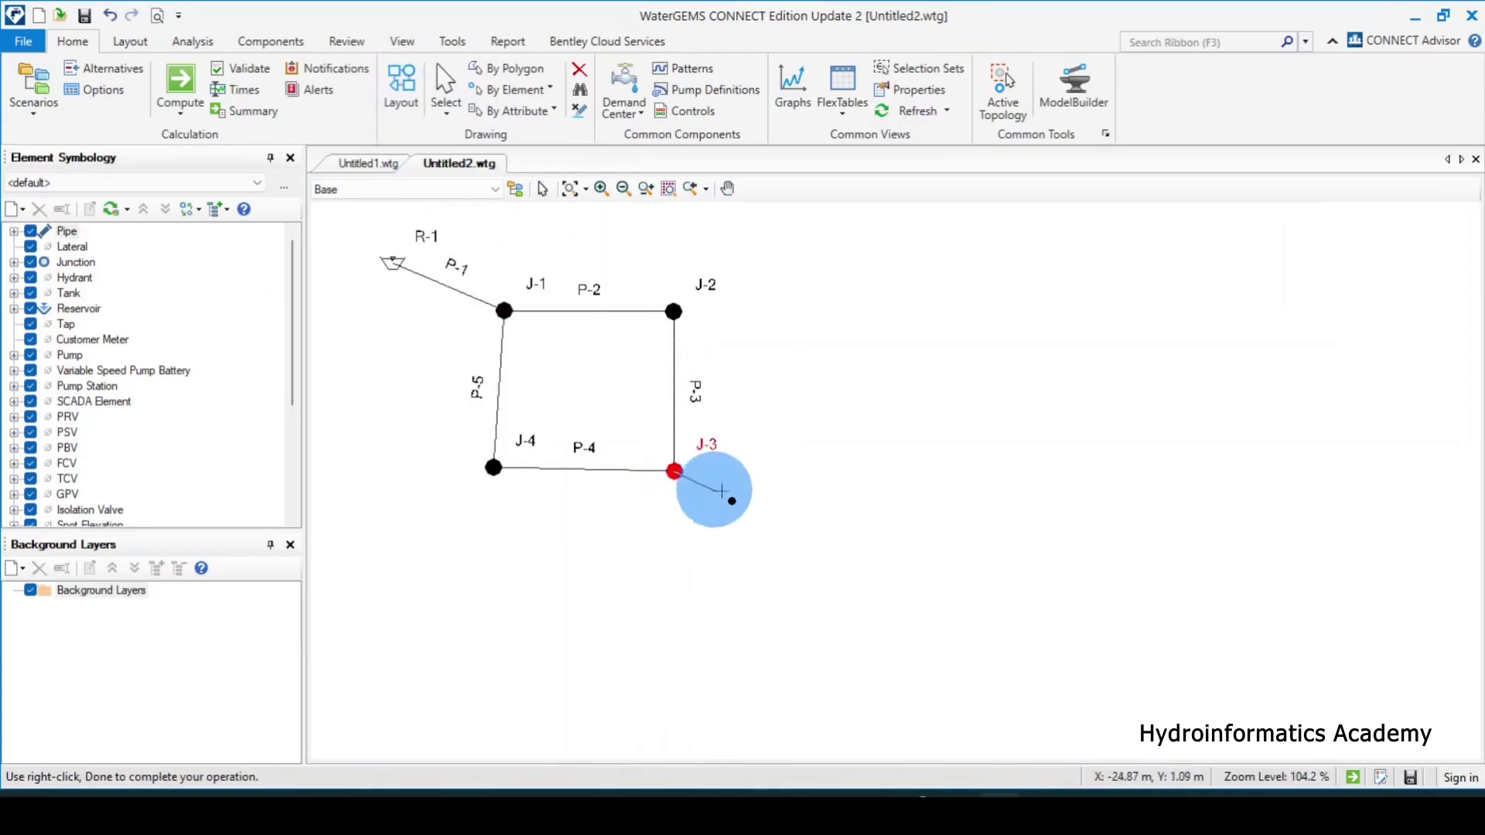
pyautogui.click(901, 508)
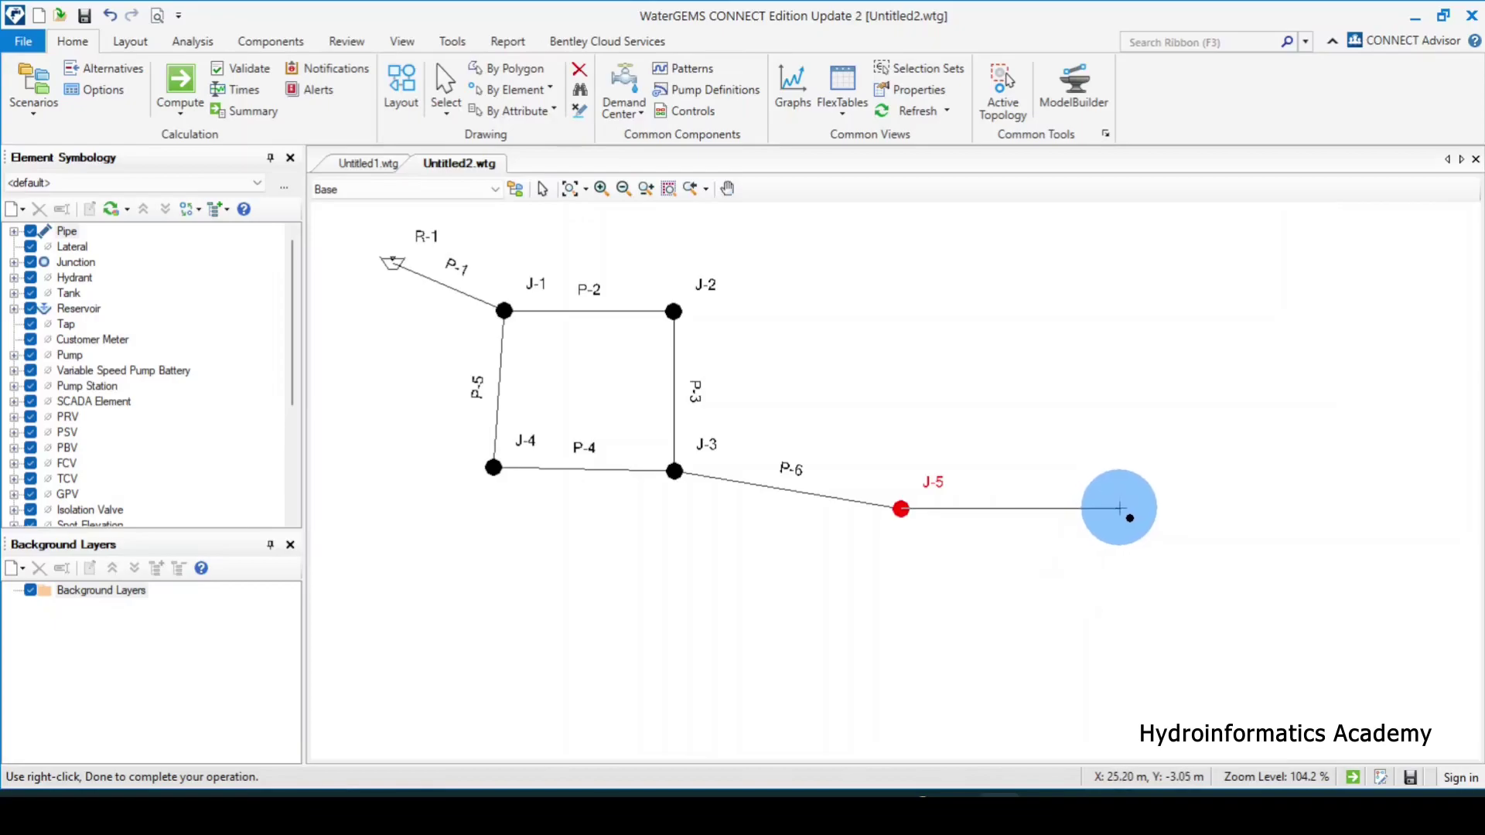
pyautogui.click(1121, 509)
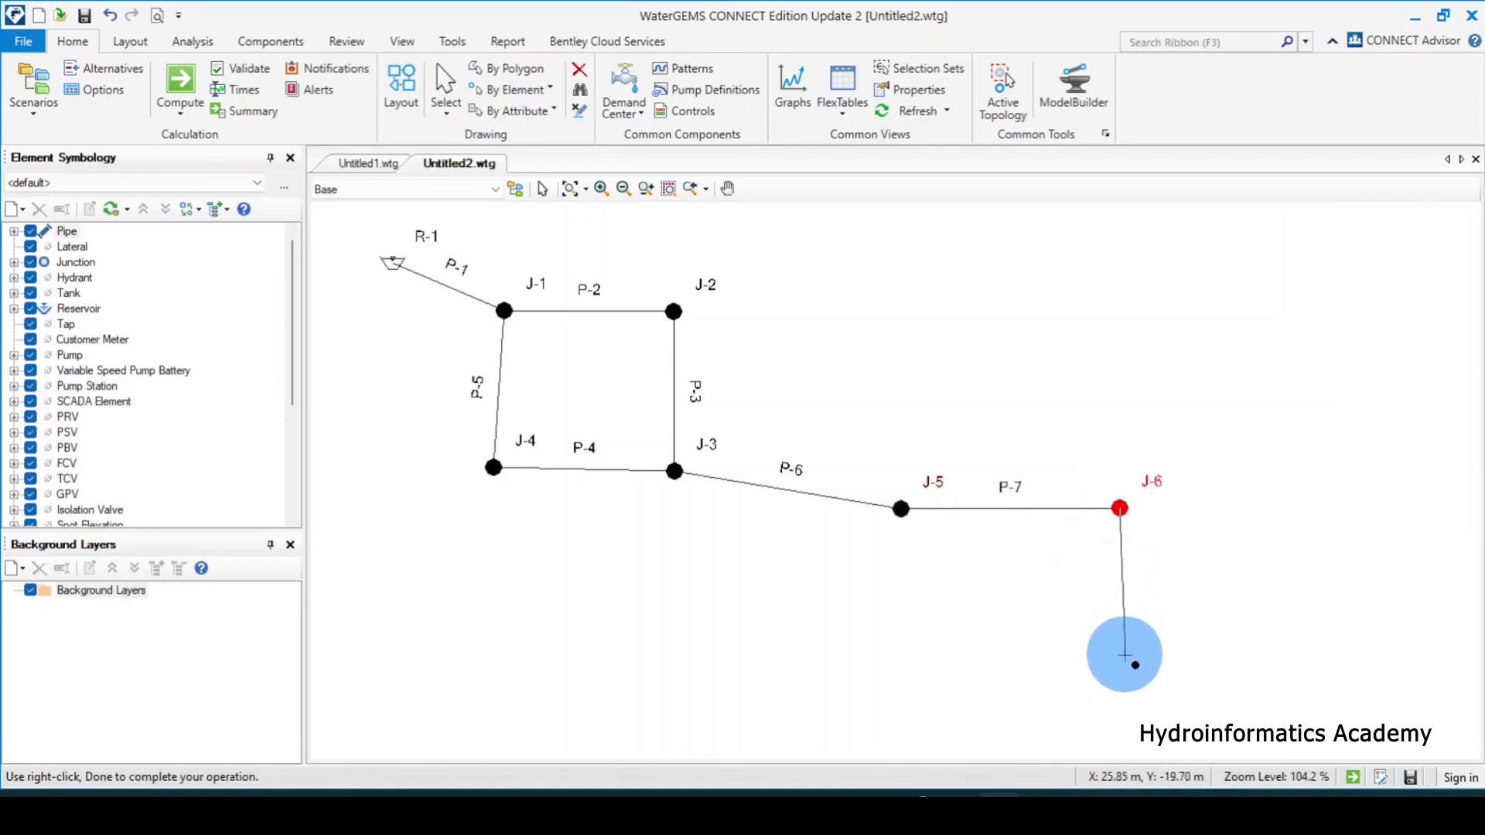
pyautogui.click(1117, 666)
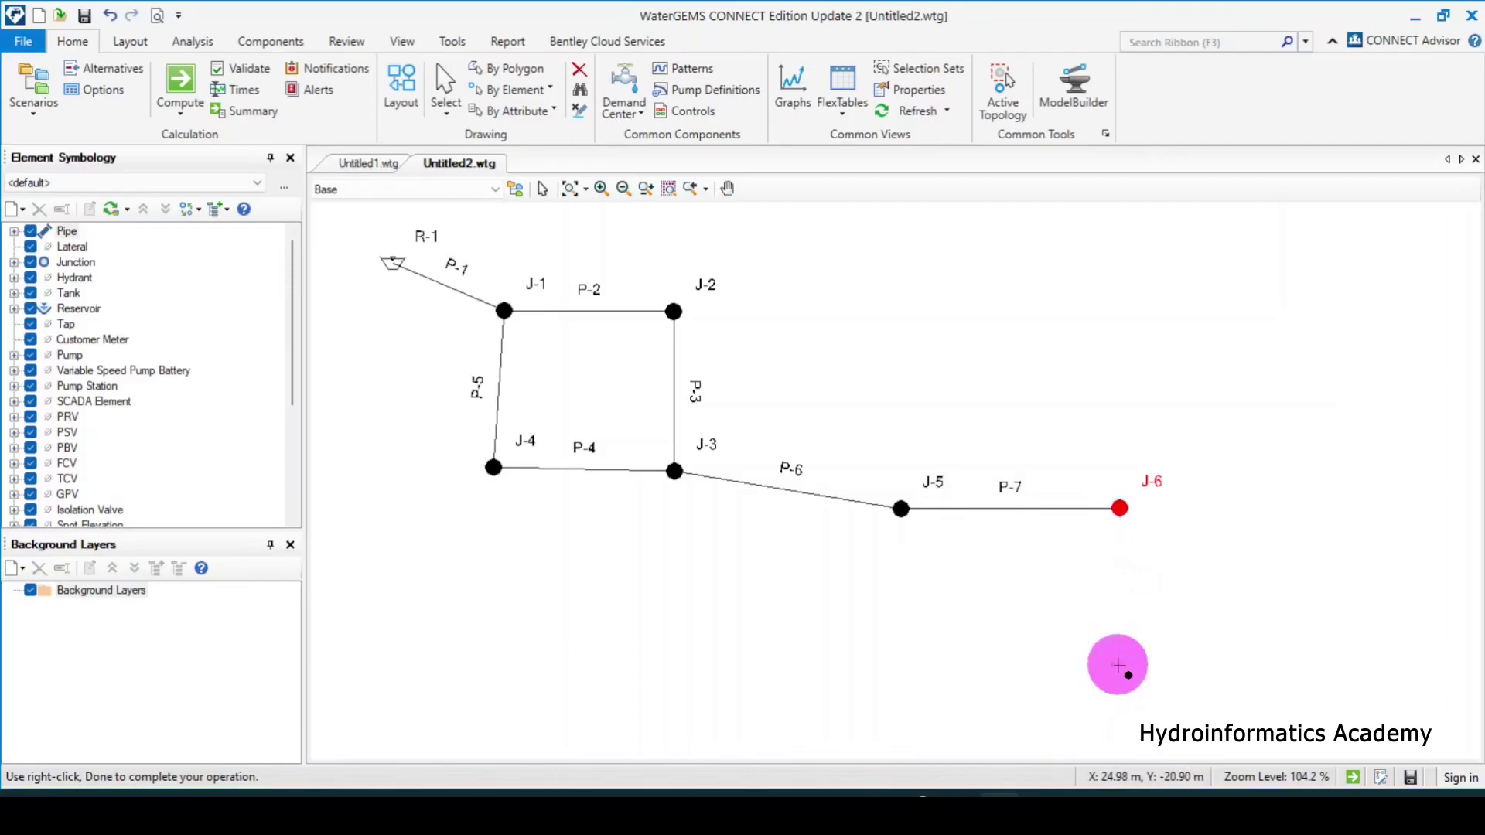
pyautogui.click(899, 666)
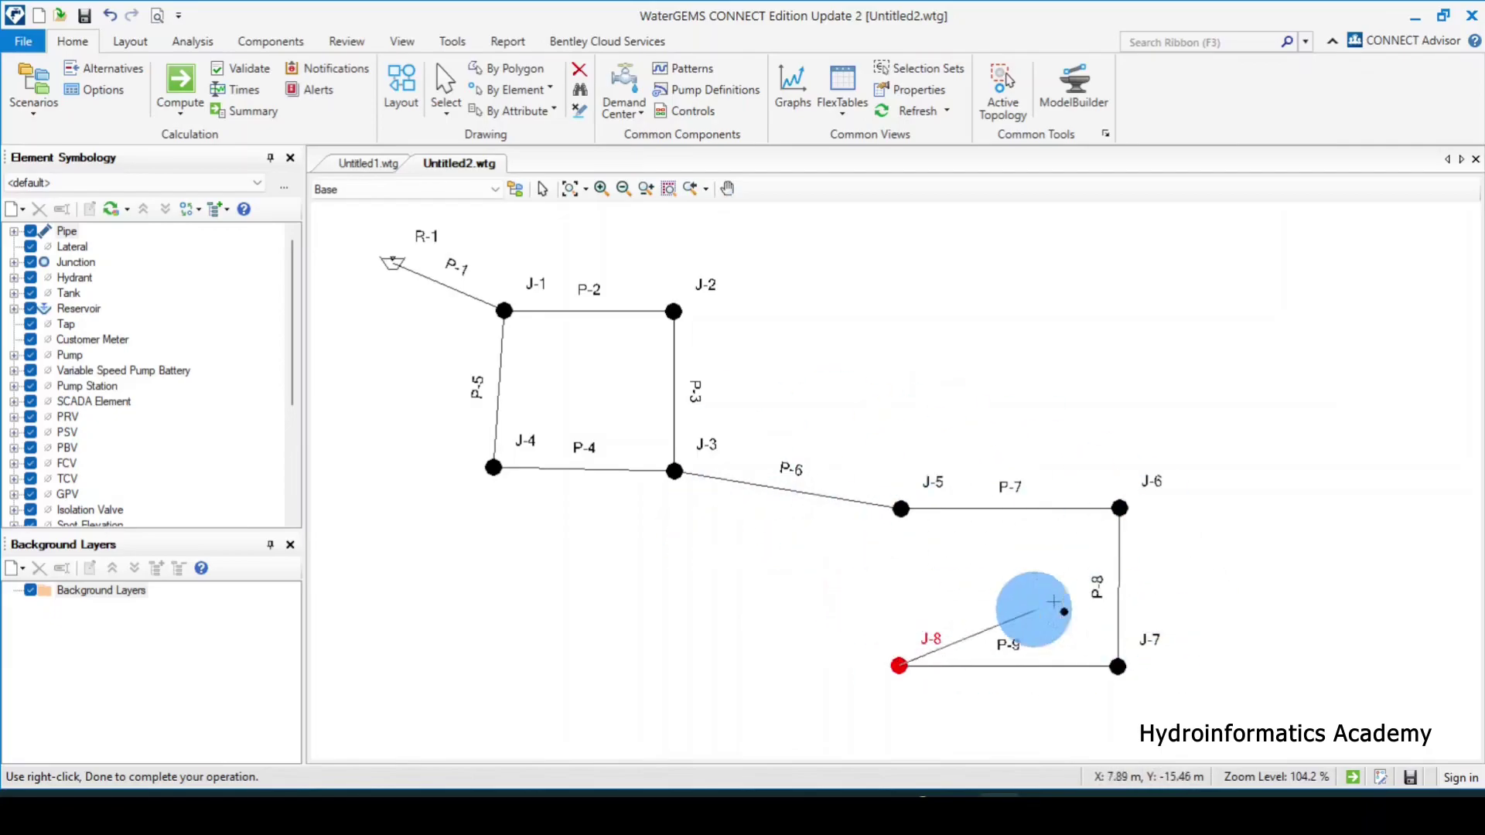
pyautogui.click(911, 516)
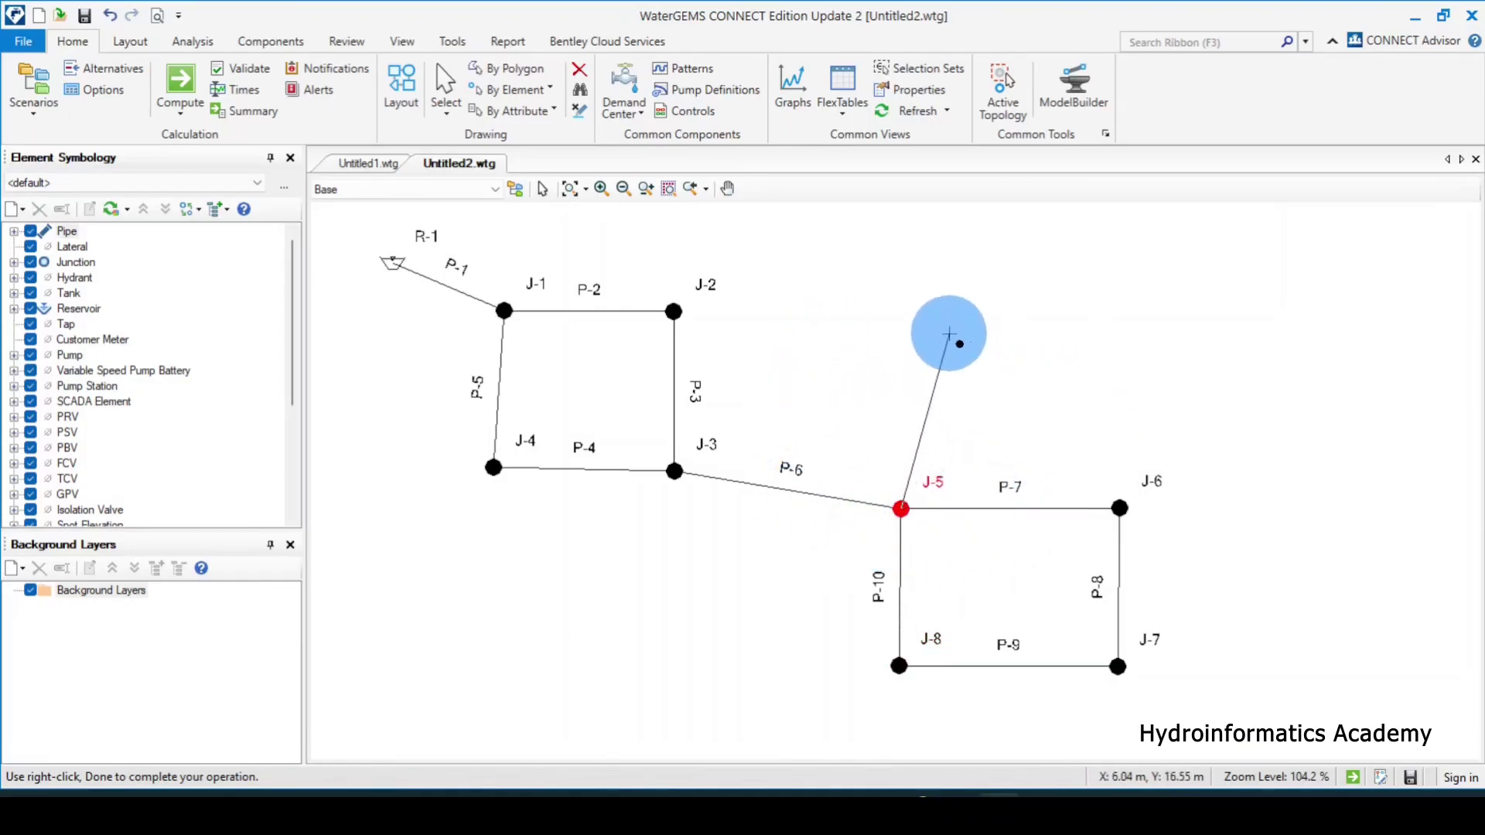
pyautogui.rightClick(949, 334)
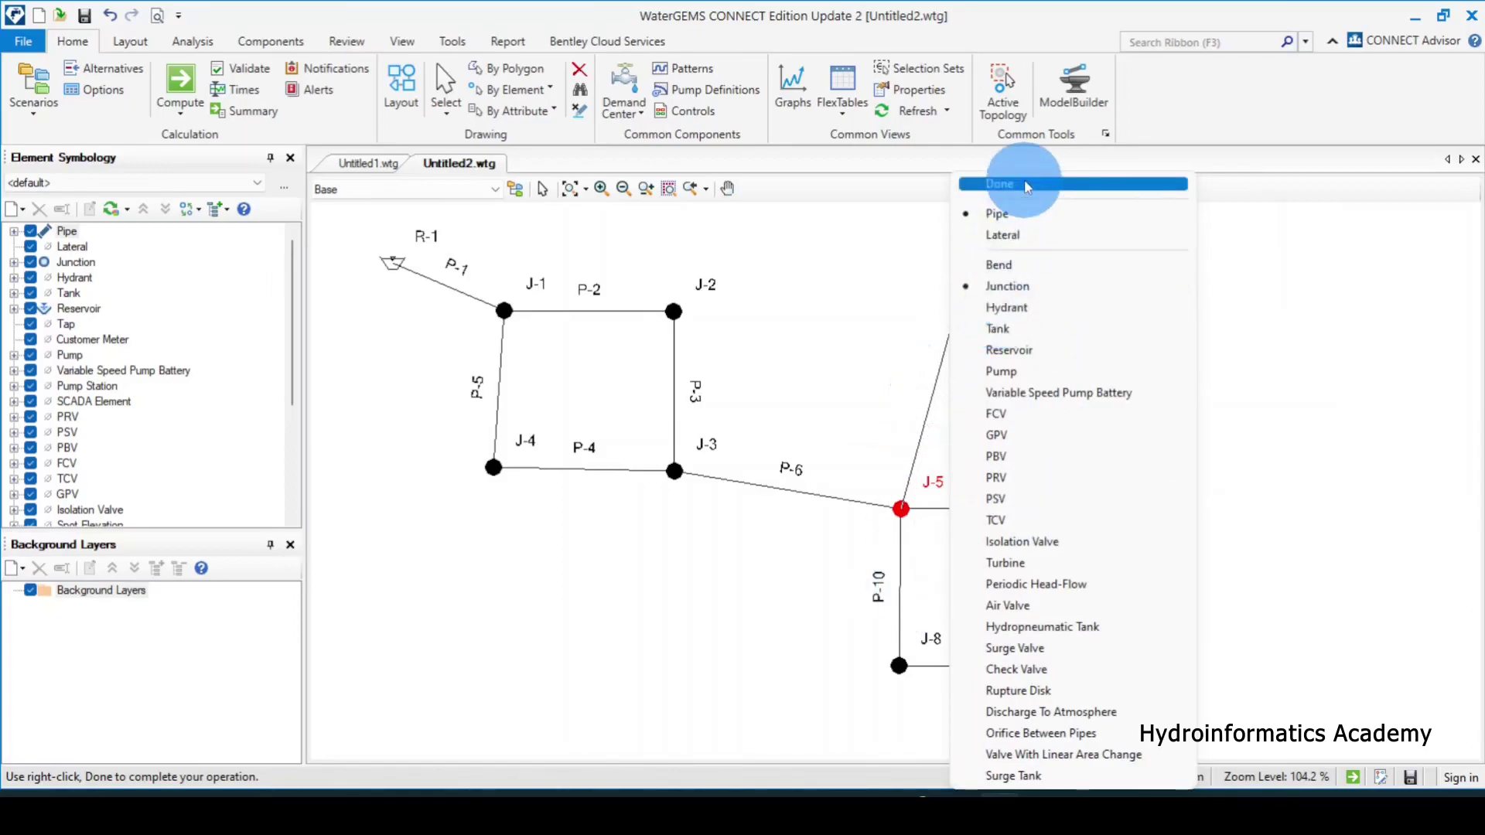
pyautogui.click(1026, 187)
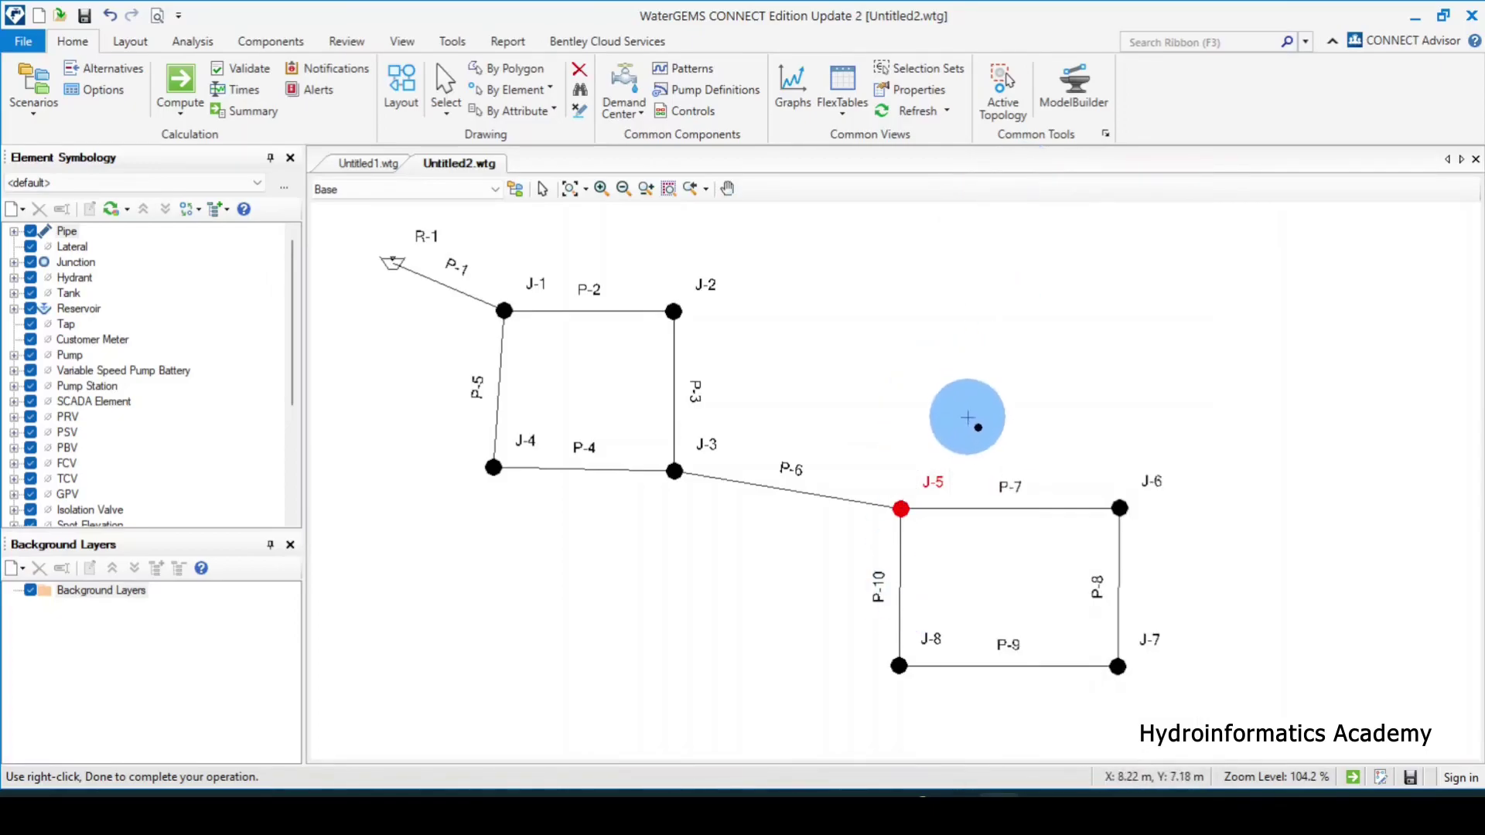